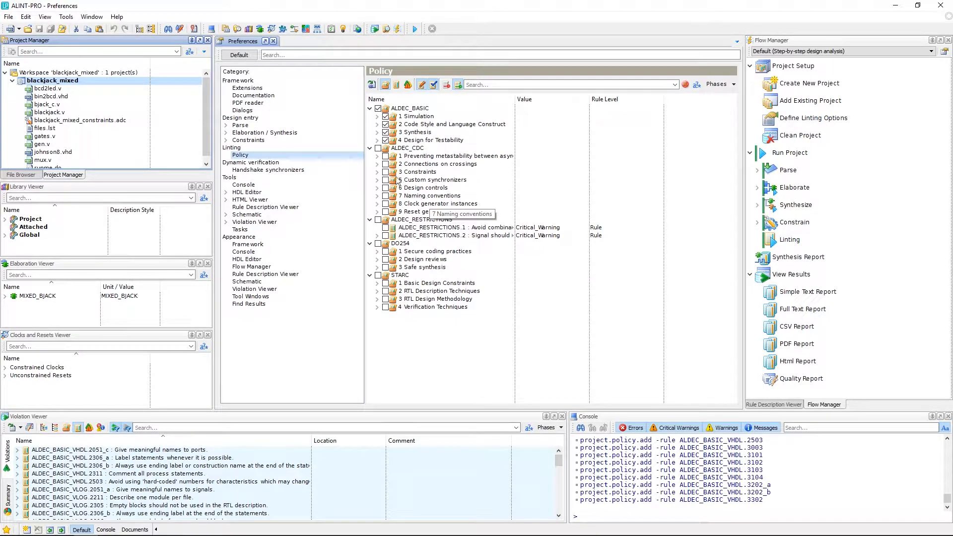
- Open the properties of the blackjack_mixed project and display its linting policy
{"action": "right_click", "coordinate": [57, 81]}
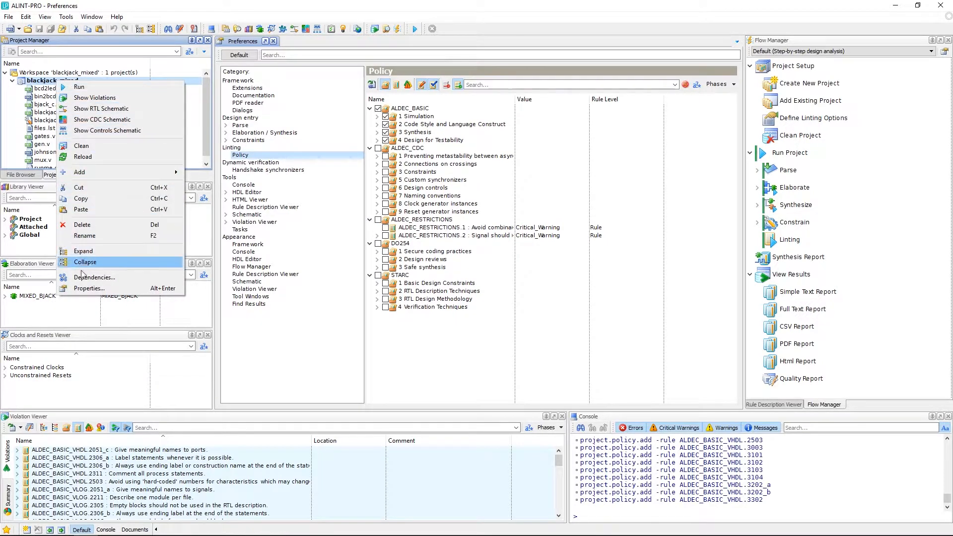
{"action": "left_click", "coordinate": [108, 290]}
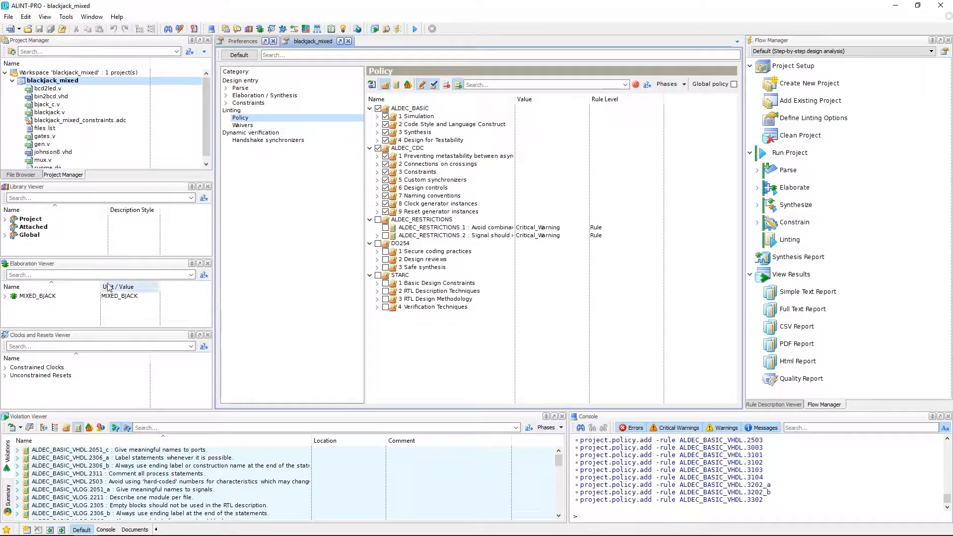
{"action": "left_click", "coordinate": [236, 121]}
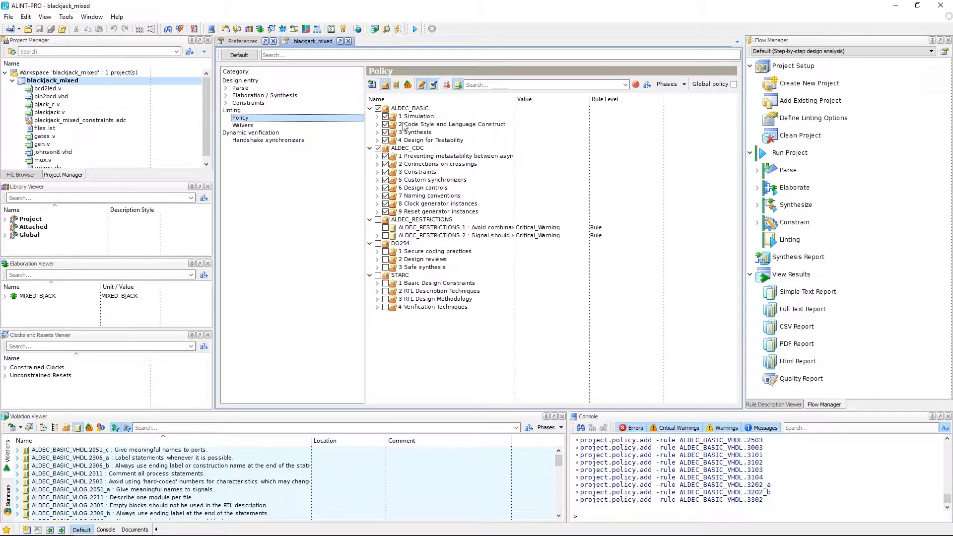
- Expand the Simulation rules of ALDEC_BASIC and select the severity value of rule ALDEC_BASIC_VHDL.1001
{"action": "left_click", "coordinate": [377, 117]}
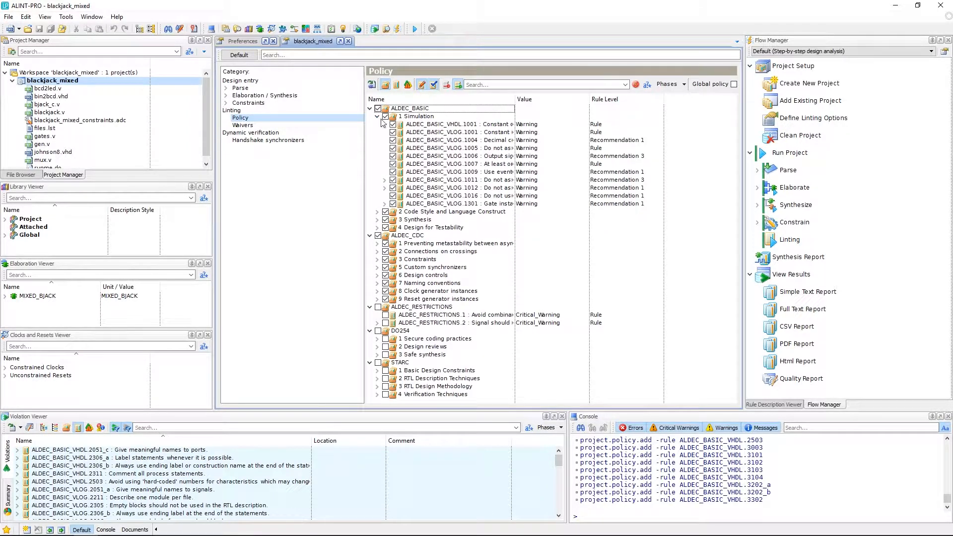
{"action": "left_click", "coordinate": [393, 125]}
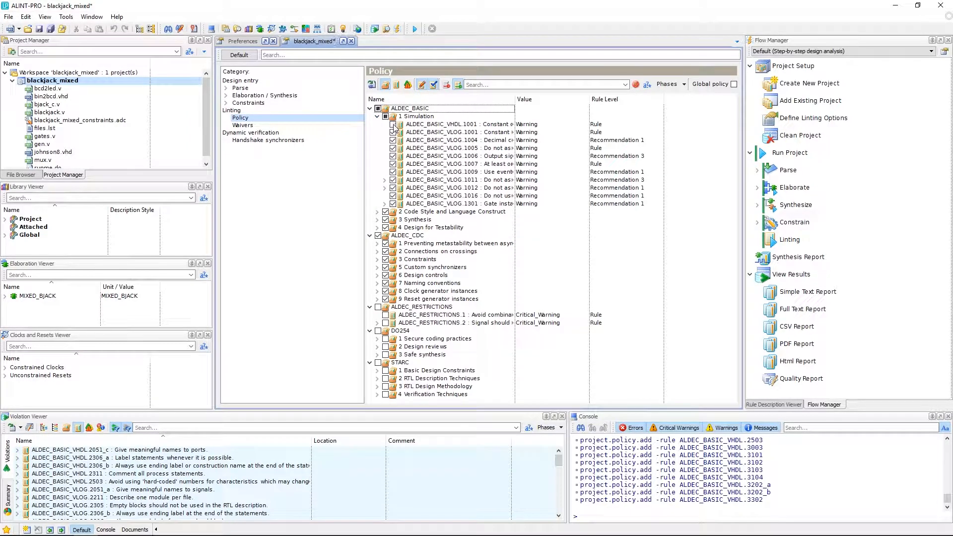
{"action": "left_click", "coordinate": [530, 125]}
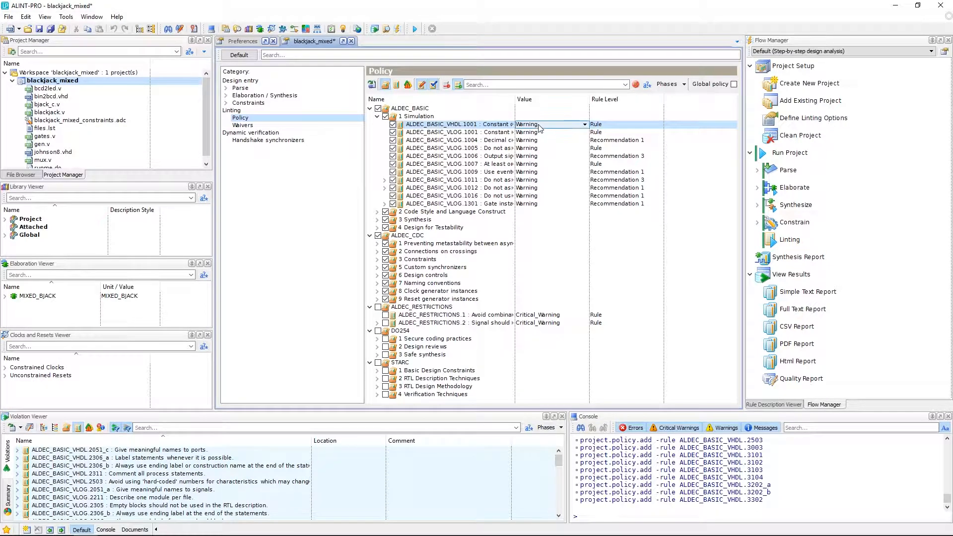
- In Code Style and Language Construct, set REGEXP.CASE_SENSITIVE of rule ALDEC_BASIC_VHDL.2051_a to NO
{"action": "left_click", "coordinate": [378, 213]}
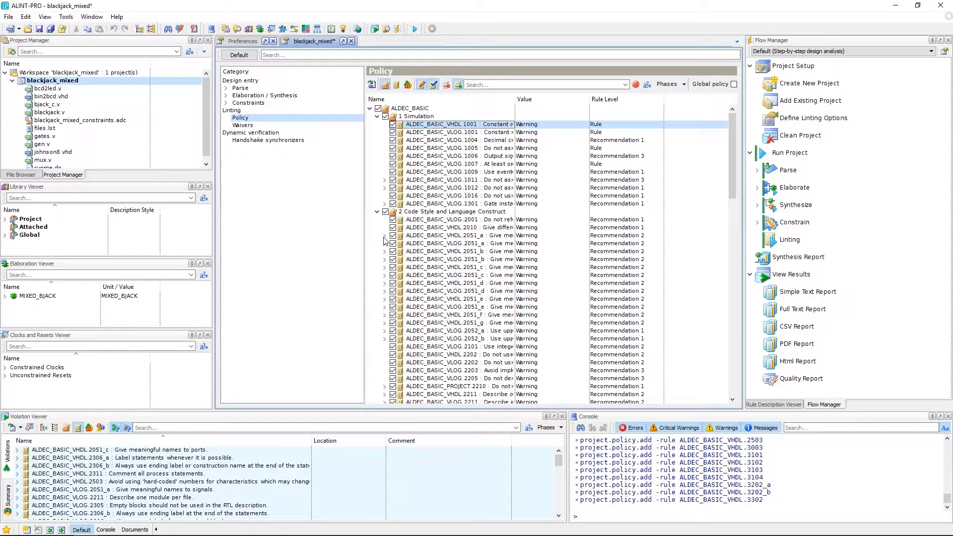
{"action": "left_click", "coordinate": [384, 236]}
{"action": "left_click", "coordinate": [535, 244]}
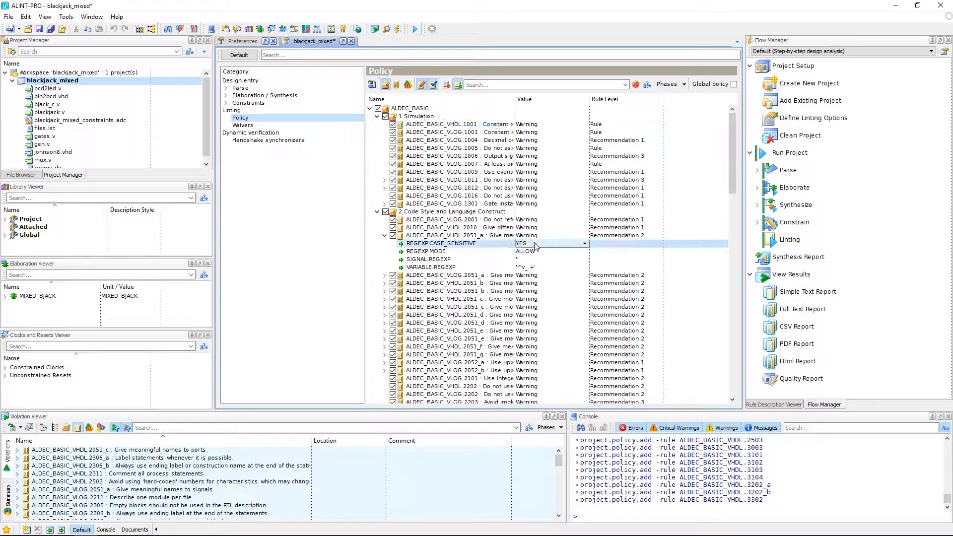
{"action": "left_click", "coordinate": [535, 244]}
{"action": "left_click", "coordinate": [523, 258]}
{"action": "left_click", "coordinate": [540, 252]}
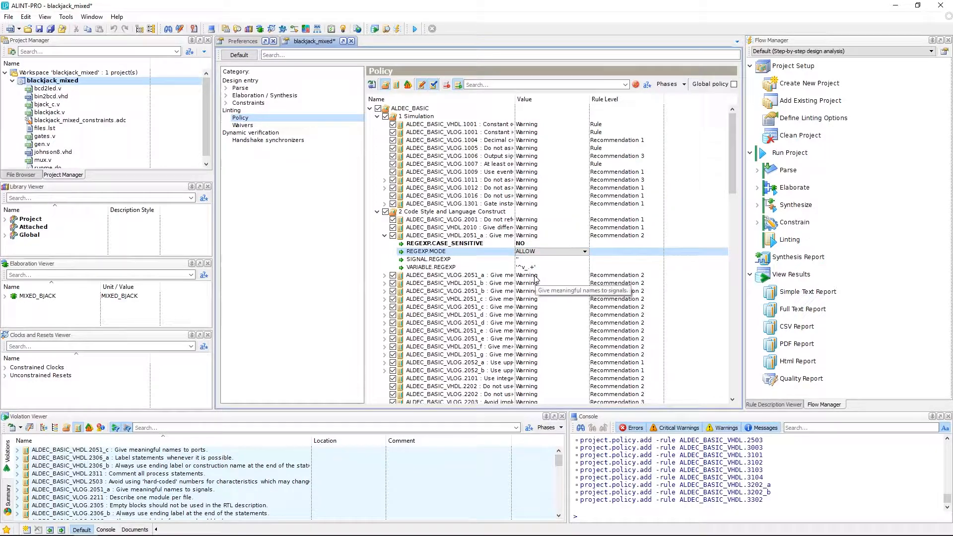
- Set the severity of rule ALDEC_BASIC_VLOG.2051_a to Error
{"action": "left_click", "coordinate": [534, 276]}
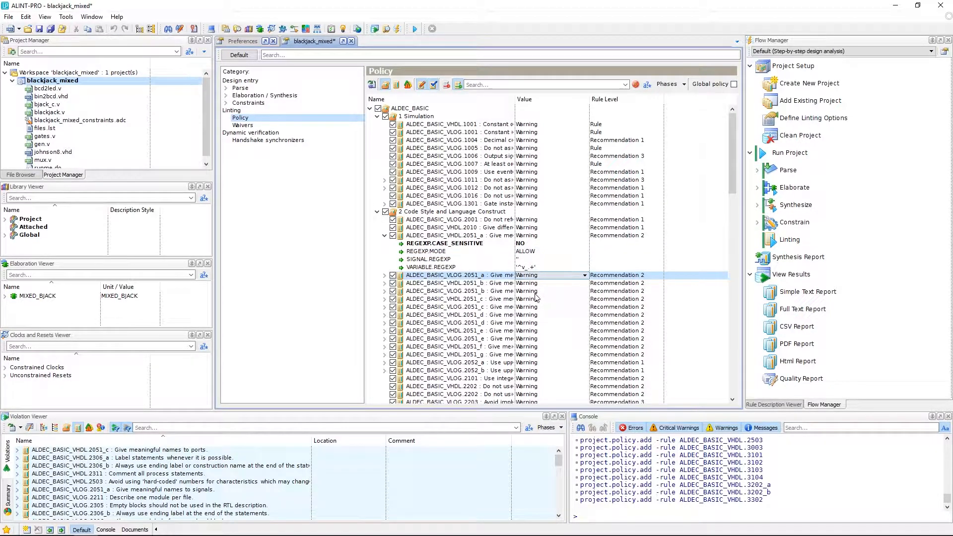
{"action": "scroll", "coordinate": [536, 297], "scroll_direction": "down", "scroll_amount": 1}
{"action": "scroll", "coordinate": [536, 296], "scroll_direction": "down", "scroll_amount": 3}
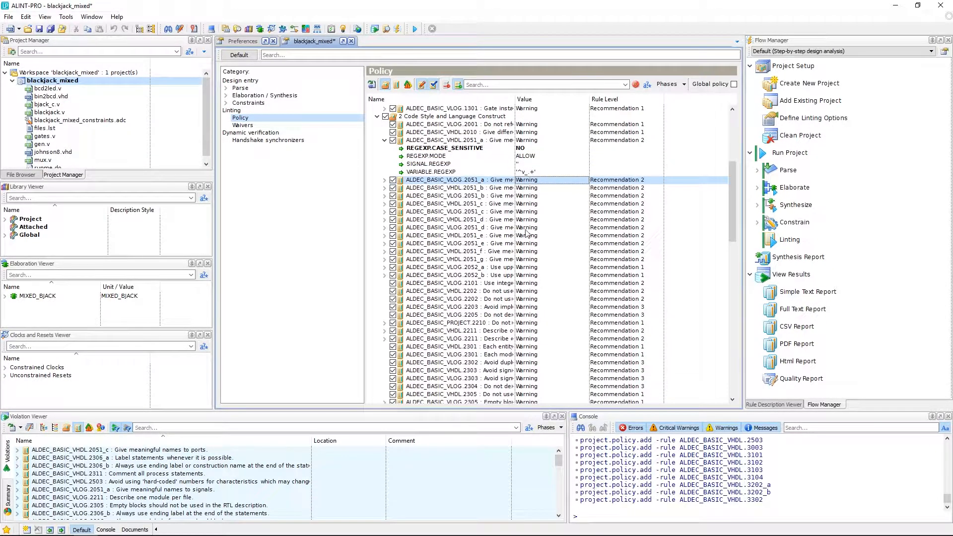
{"action": "left_click", "coordinate": [543, 180]}
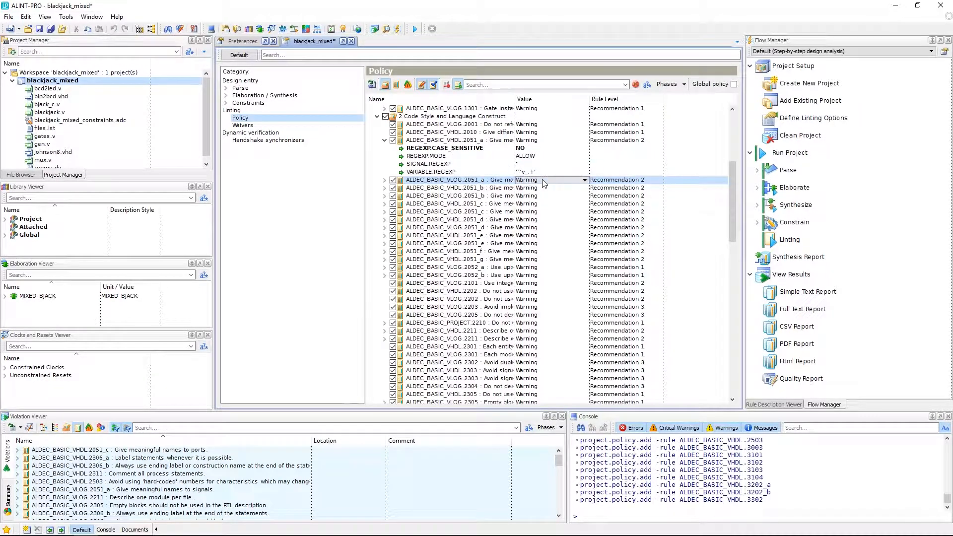
{"action": "left_click", "coordinate": [585, 181]}
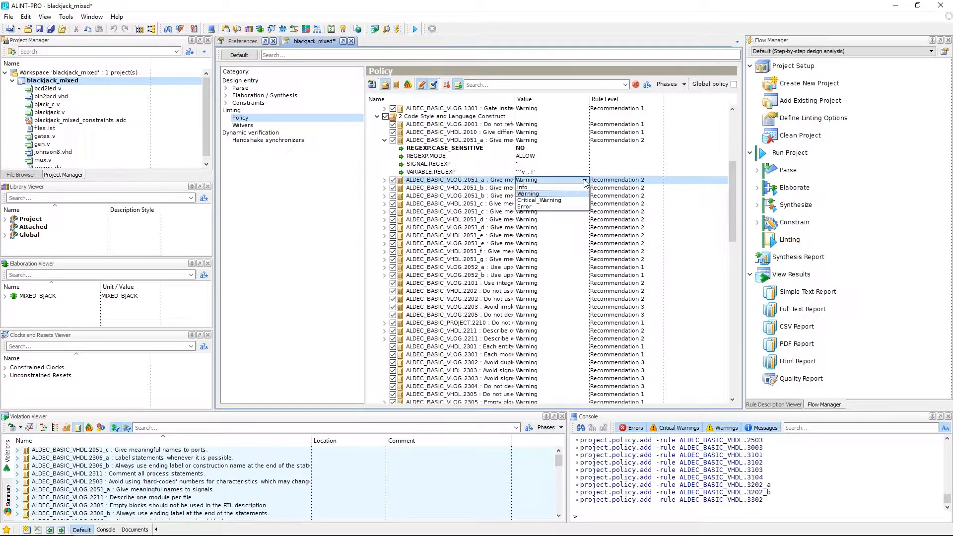
{"action": "left_click", "coordinate": [545, 207]}
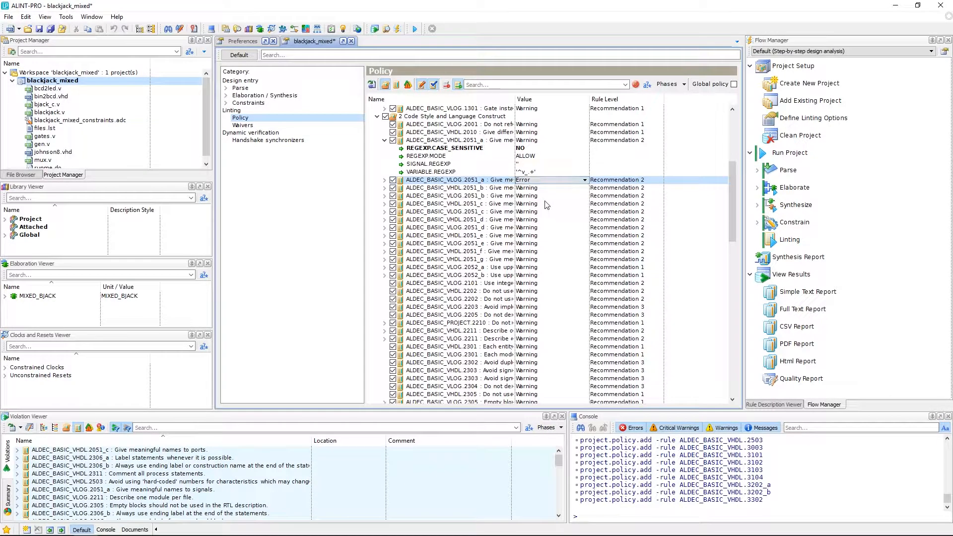
{"action": "left_click", "coordinate": [541, 190]}
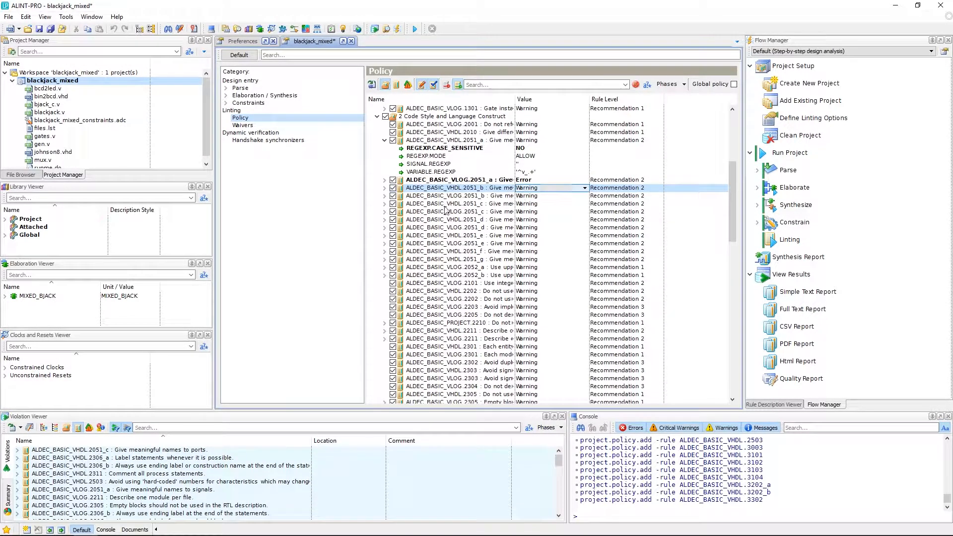
- Disable rule ALDEC_BASIC_VHDL.2051_c, leaving ALDEC_BASIC_VLOG.2051_b enabled, and collapse the Code Style and Language Construct group
{"action": "left_click", "coordinate": [393, 196]}
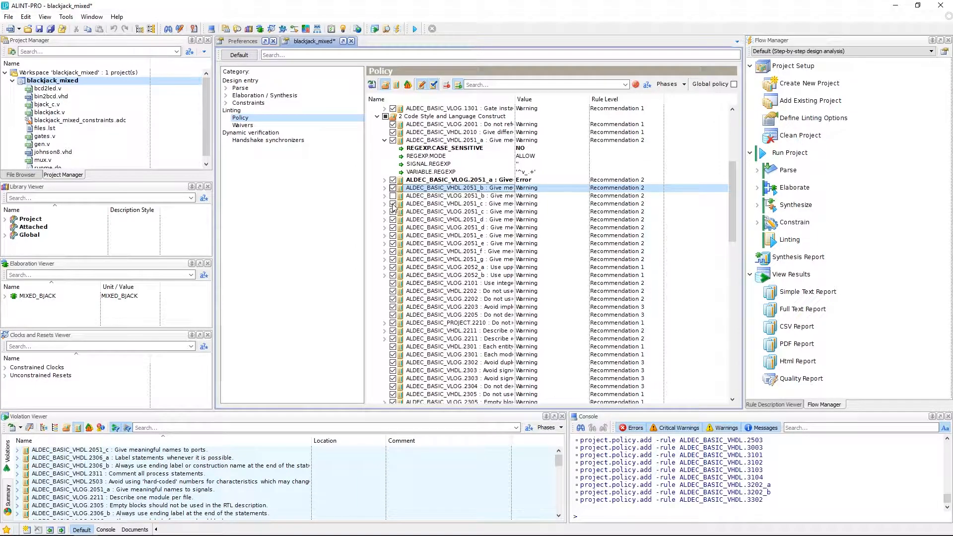
{"action": "left_click", "coordinate": [392, 196]}
{"action": "scroll", "coordinate": [383, 205], "scroll_direction": "up", "scroll_amount": 2}
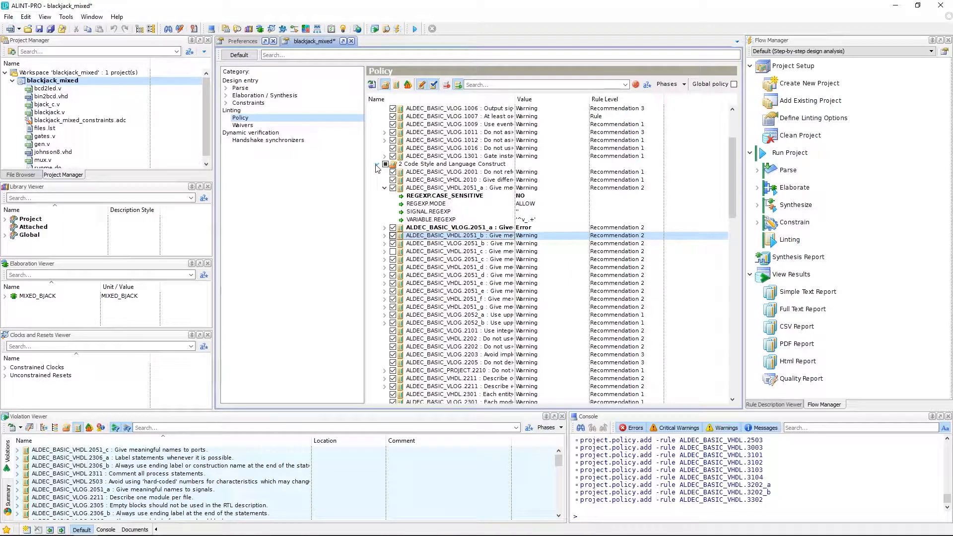
{"action": "left_click", "coordinate": [376, 164]}
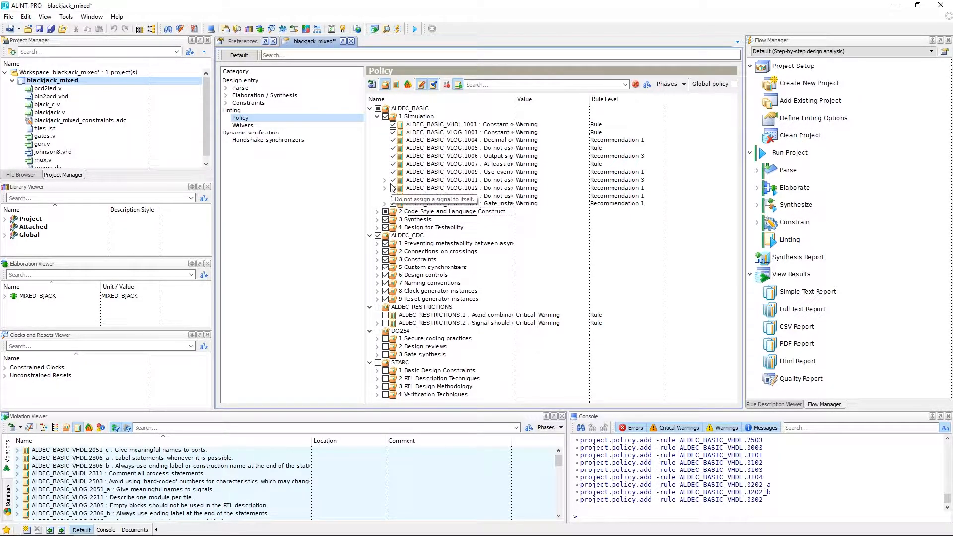
- Show the description of rule ALDEC_BASIC_VHDL.2051_a in a wider viewer and examine its default configuration and example code
{"action": "left_click", "coordinate": [378, 212]}
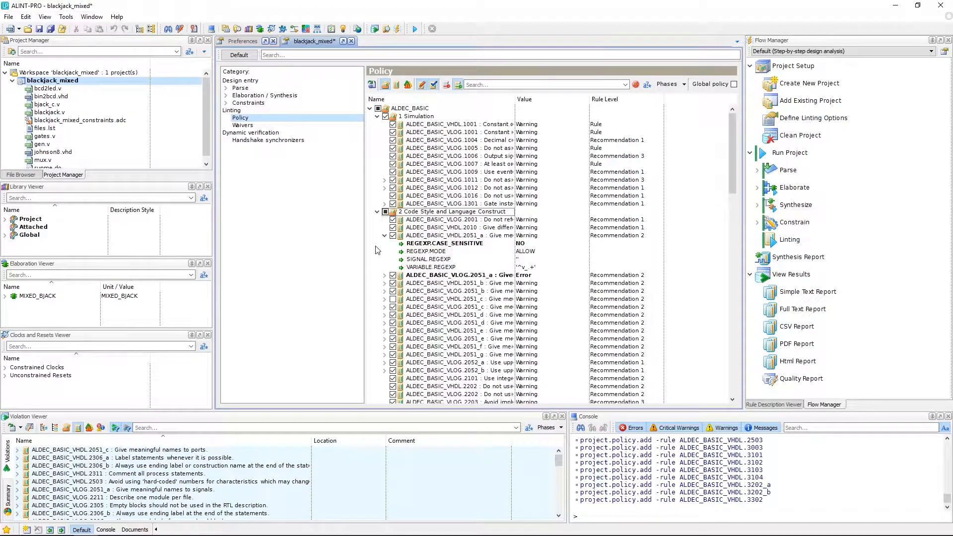
{"action": "left_click", "coordinate": [469, 237]}
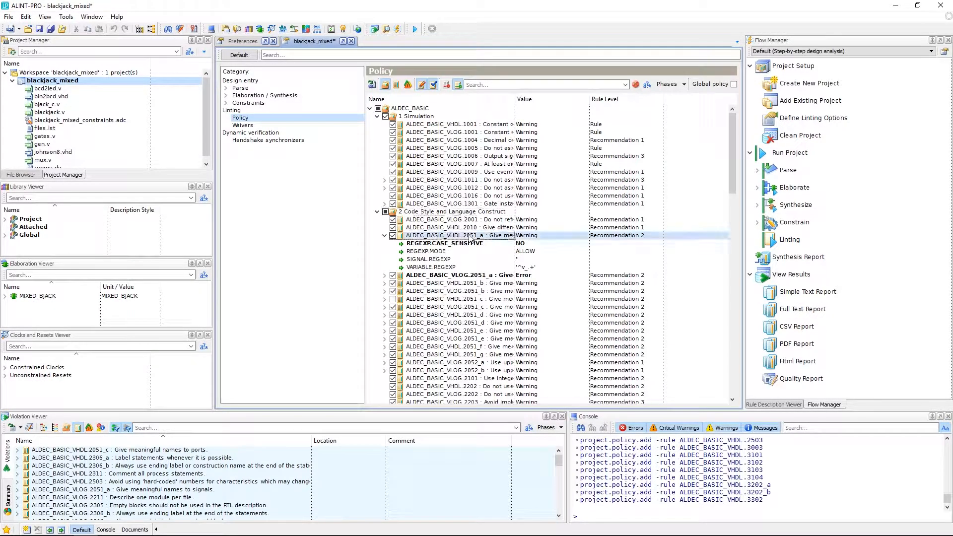
{"action": "right_click", "coordinate": [452, 237]}
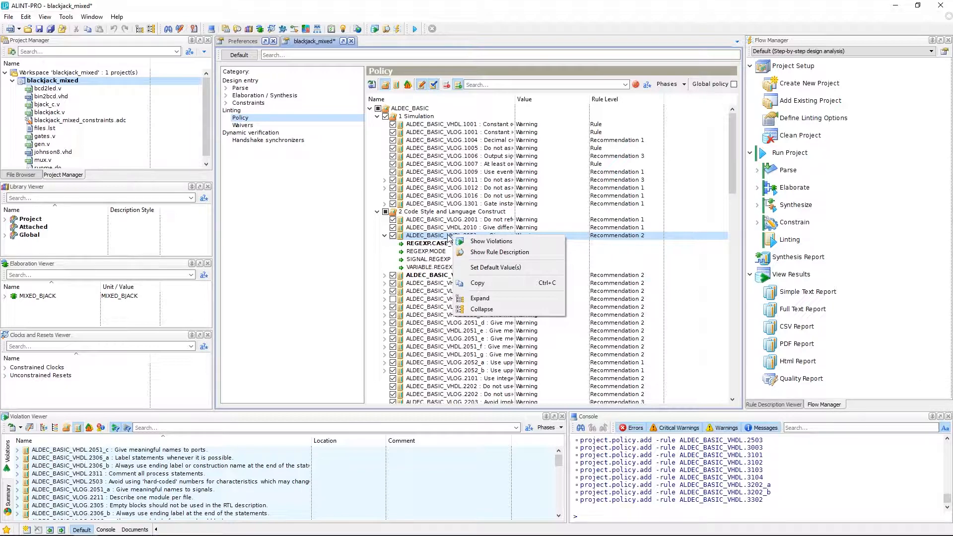
{"action": "left_click", "coordinate": [505, 252]}
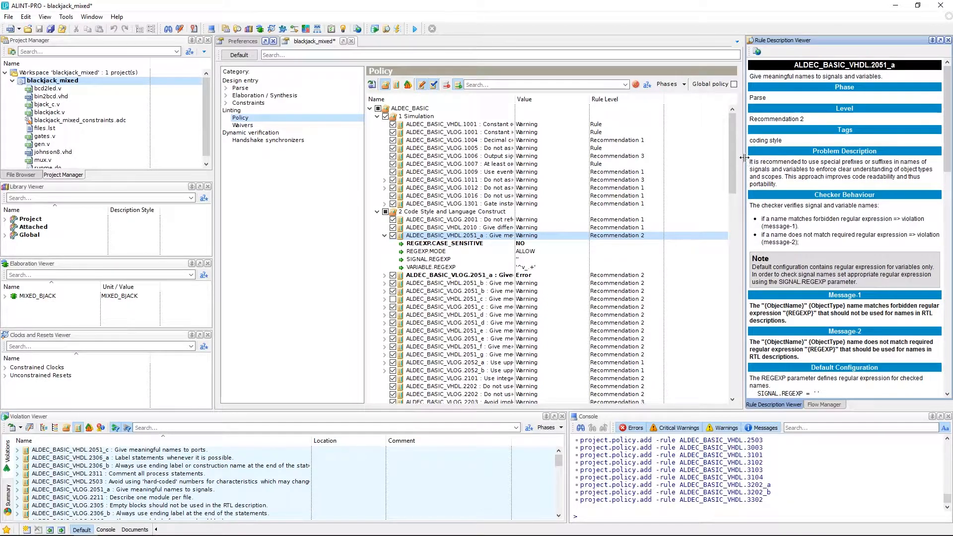
{"action": "left_click_drag", "start_coordinate": [746, 162], "coordinate": [701, 162]}
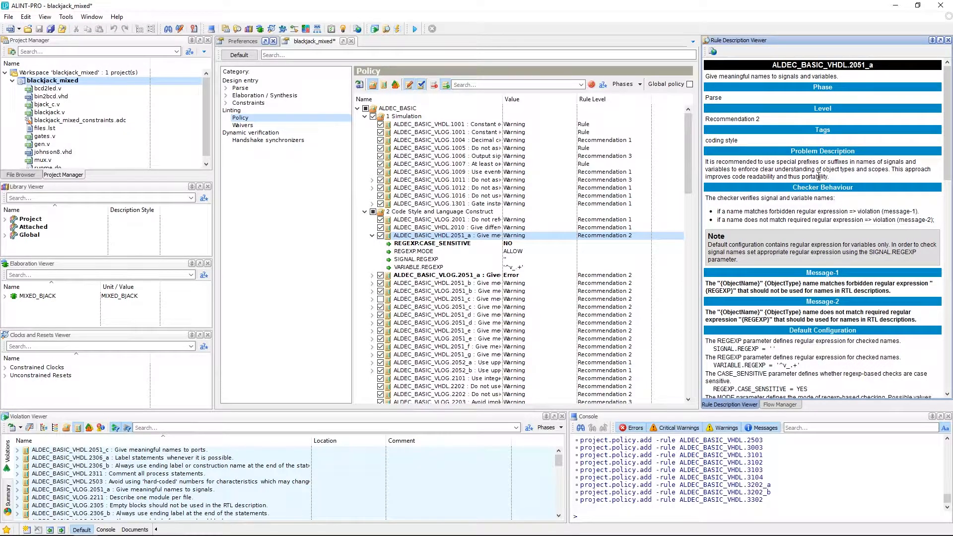
{"action": "scroll", "coordinate": [787, 297], "scroll_direction": "down", "scroll_amount": 4}
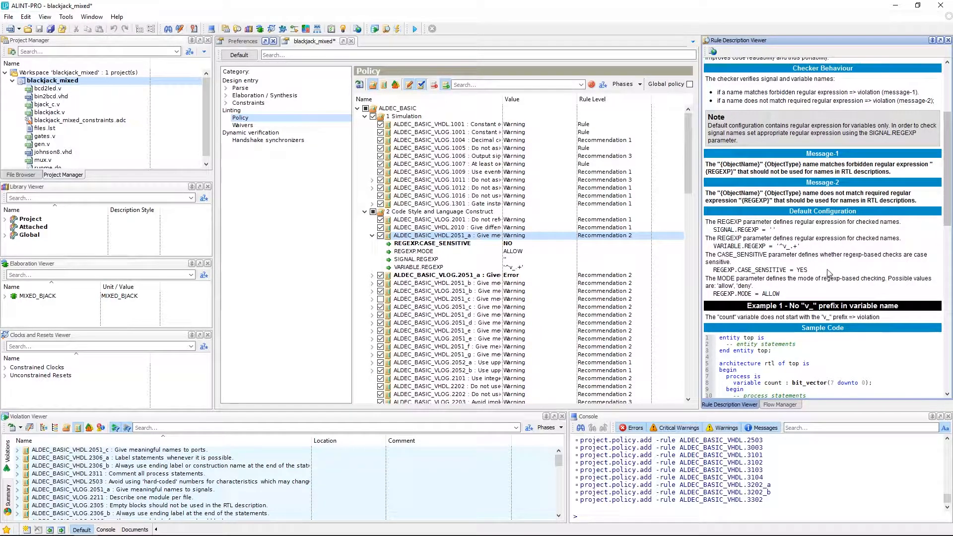
{"action": "scroll", "coordinate": [828, 273], "scroll_direction": "down", "scroll_amount": 2}
{"action": "scroll", "coordinate": [828, 273], "scroll_direction": "down", "scroll_amount": 3}
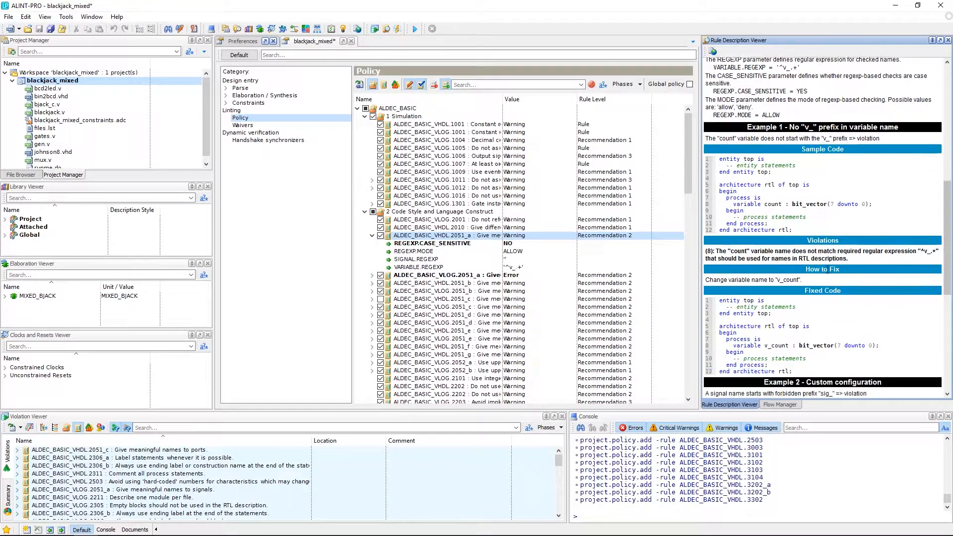
{"action": "scroll", "coordinate": [827, 268], "scroll_direction": "down", "scroll_amount": 2}
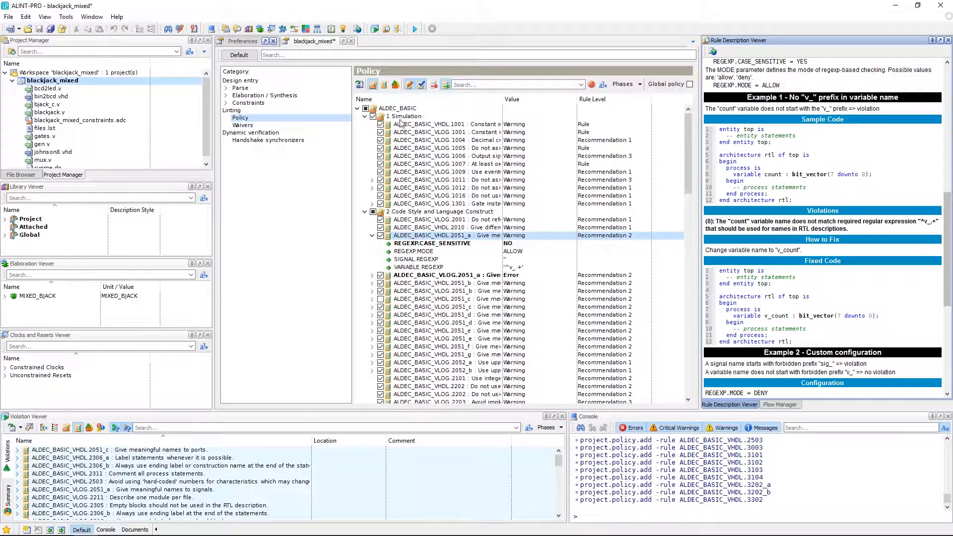
- Group the policy rules by rule level and expand Recommendation 2 and Recommendation 3 of ALDEC_BASIC
{"action": "left_click", "coordinate": [383, 88]}
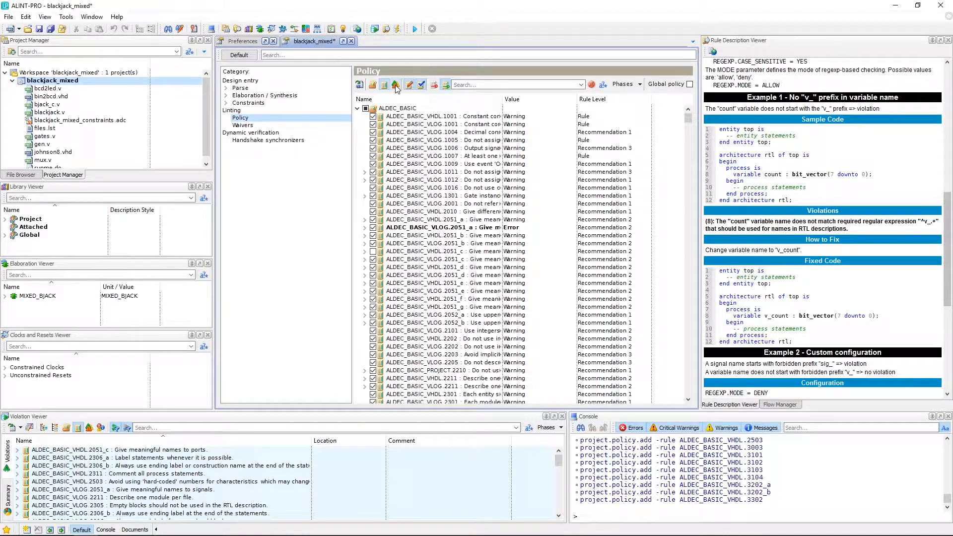
{"action": "left_click", "coordinate": [396, 86]}
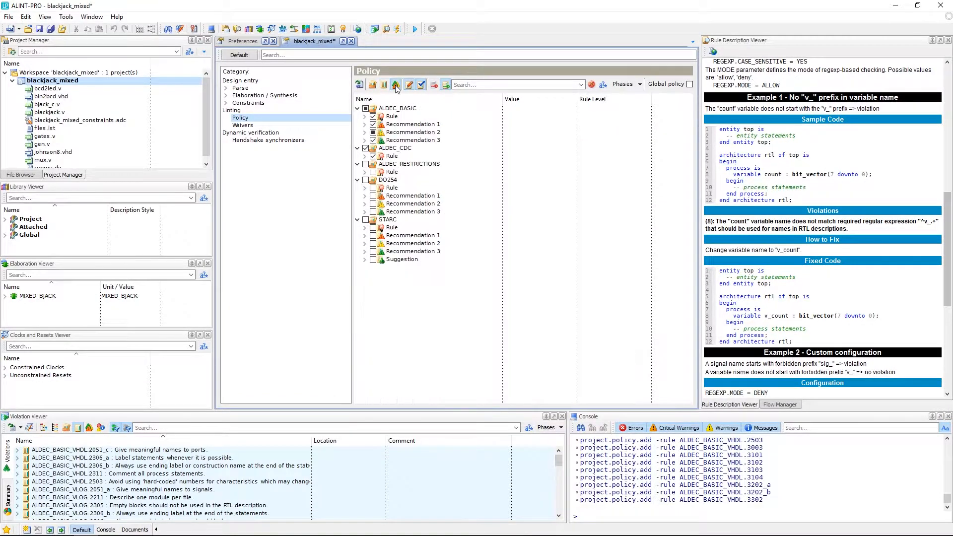
{"action": "left_click", "coordinate": [365, 140]}
{"action": "left_click", "coordinate": [365, 133]}
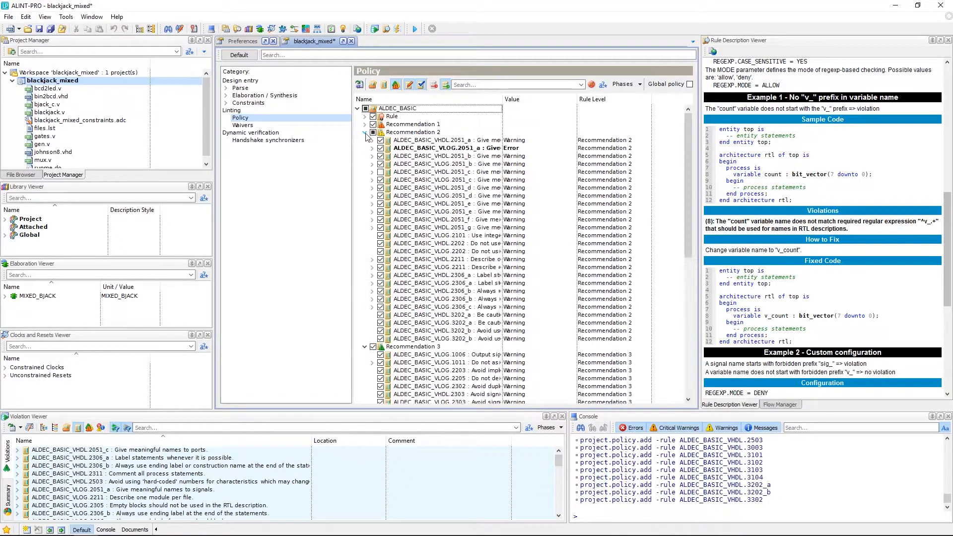
- Move rule ALDEC_BASIC_VLOG.3202_b from the Recommendation 2 level to Recommendation 3
{"action": "scroll", "coordinate": [387, 199], "scroll_direction": "down", "scroll_amount": 10}
{"action": "left_click_drag", "start_coordinate": [414, 219], "coordinate": [459, 254]}
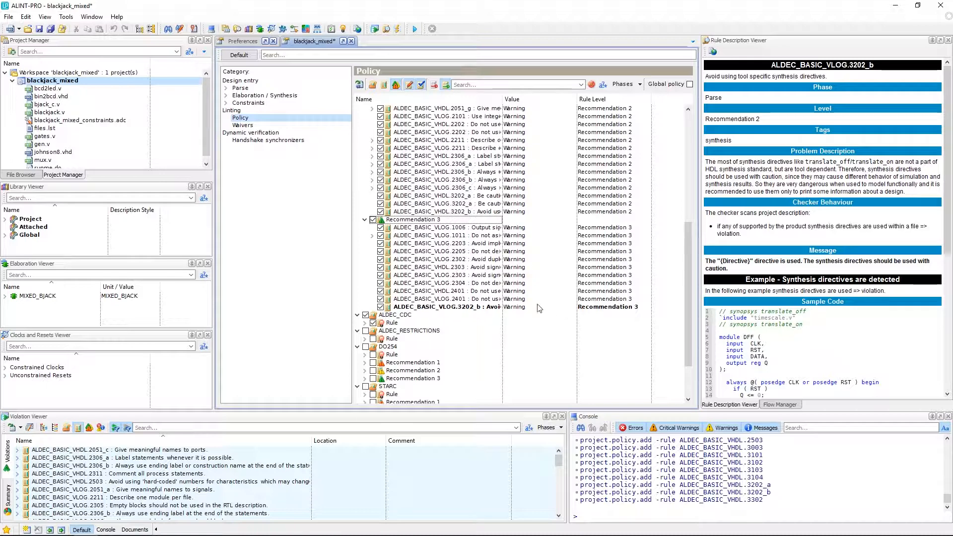
{"action": "left_click", "coordinate": [511, 292]}
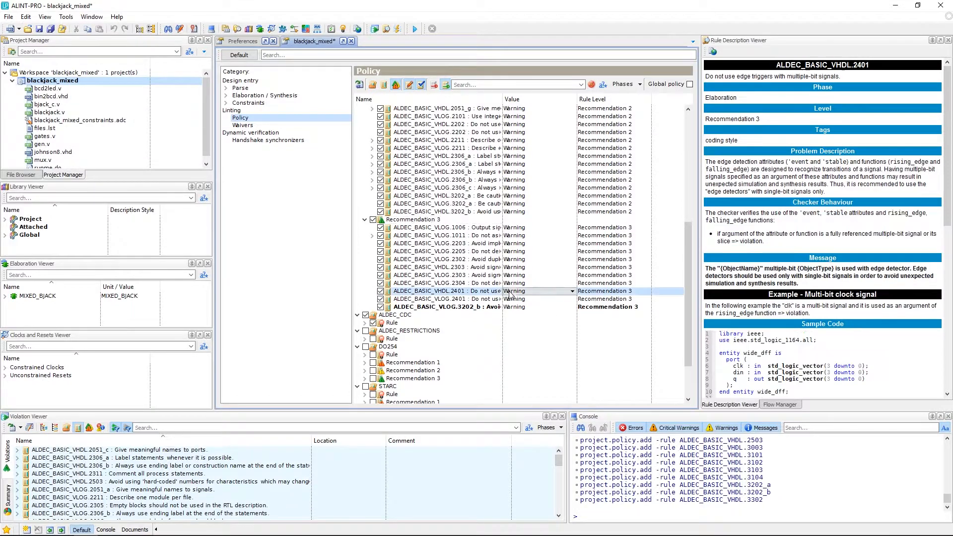
- Filter the policy rules by "label" to inspect the parameters of ALDEC_BASIC_VHDL.2051_f and ALDEC_BASIC_VHDL.2306_a, and clear the filter
{"action": "left_click", "coordinate": [475, 84]}
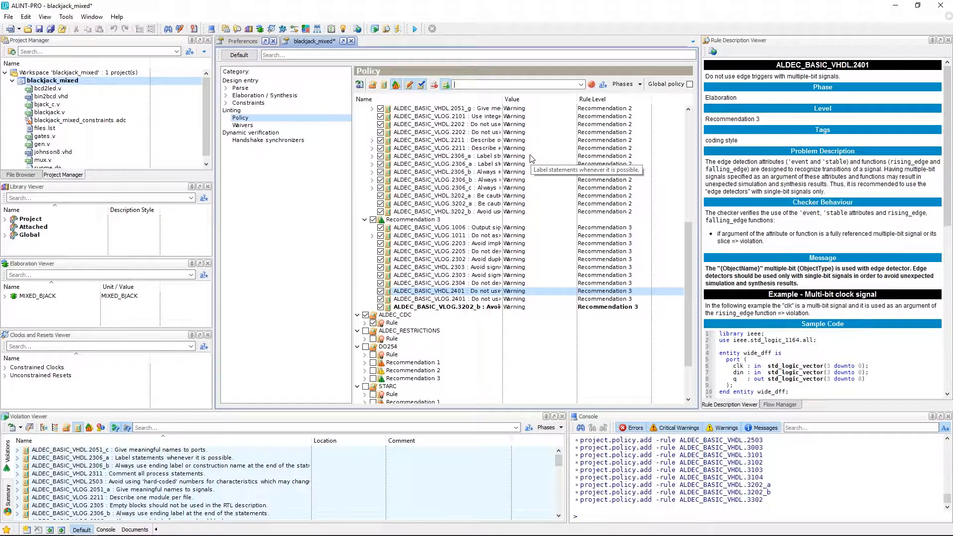
{"action": "type", "text": "label"}
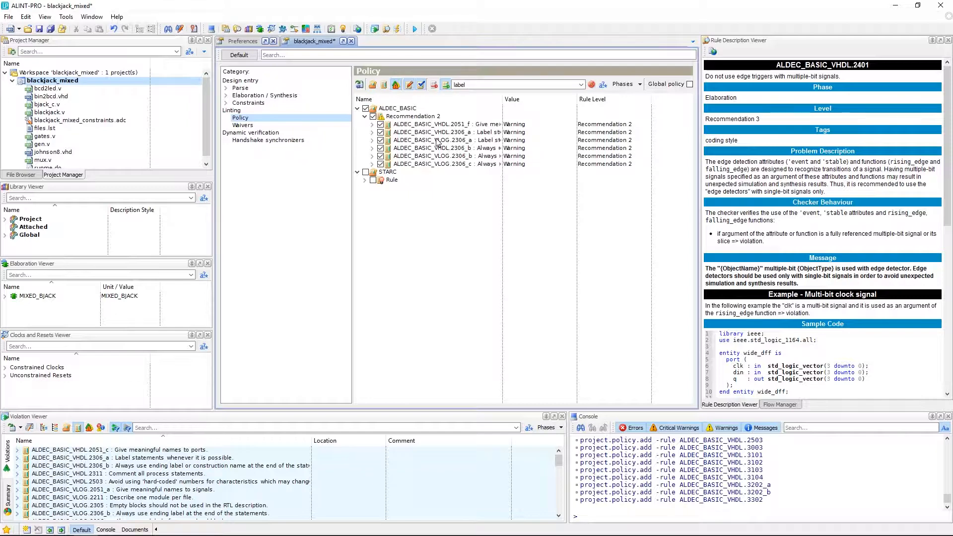
{"action": "left_click", "coordinate": [372, 125]}
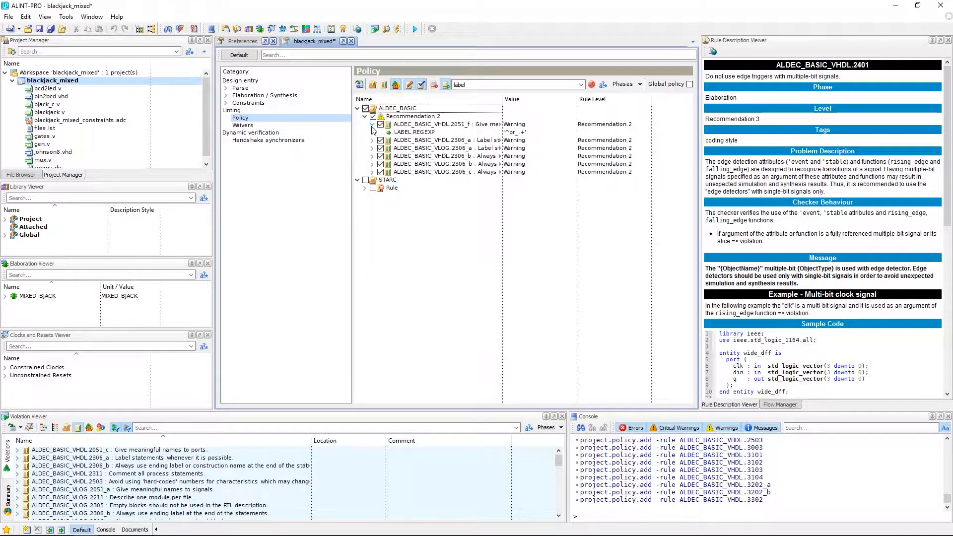
{"action": "left_click", "coordinate": [372, 126]}
{"action": "left_click", "coordinate": [372, 132]}
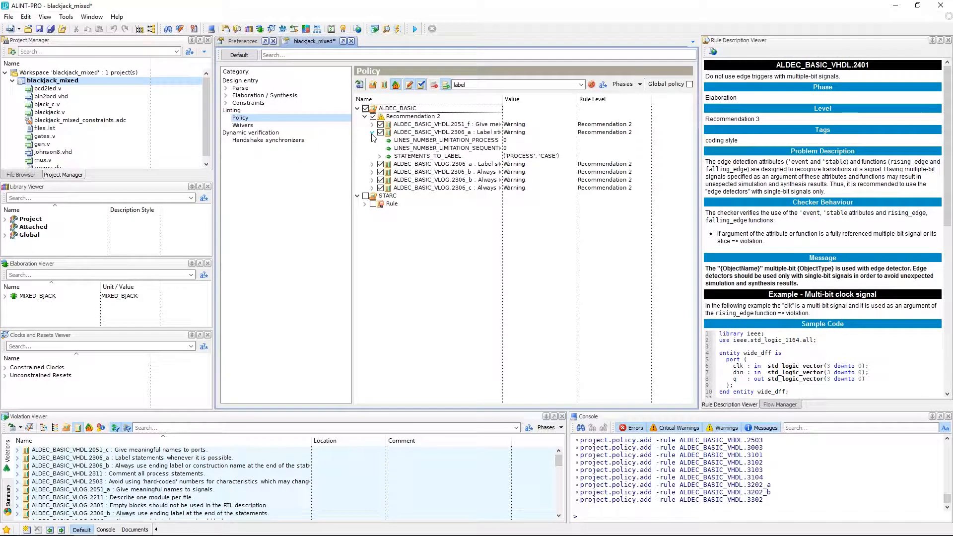
{"action": "left_click", "coordinate": [372, 133]}
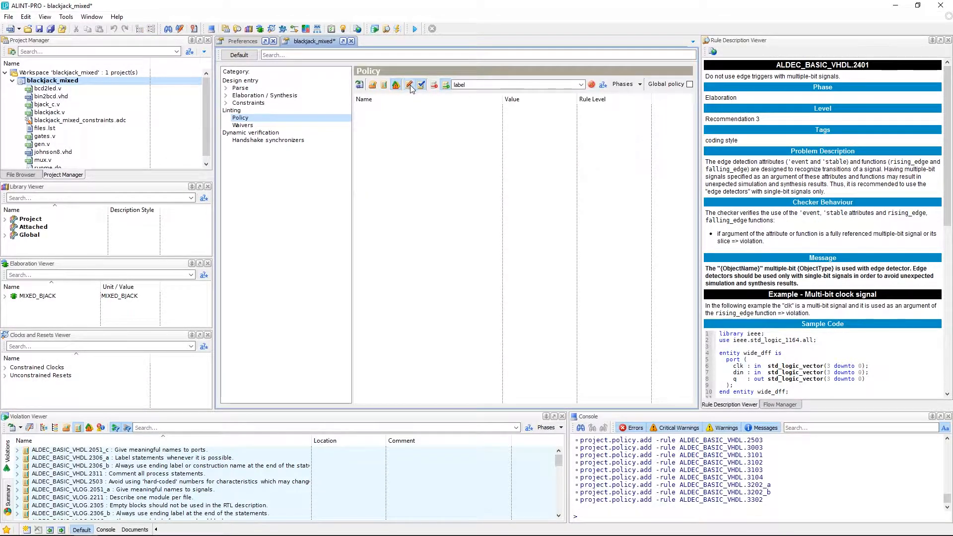
{"action": "left_click", "coordinate": [591, 85]}
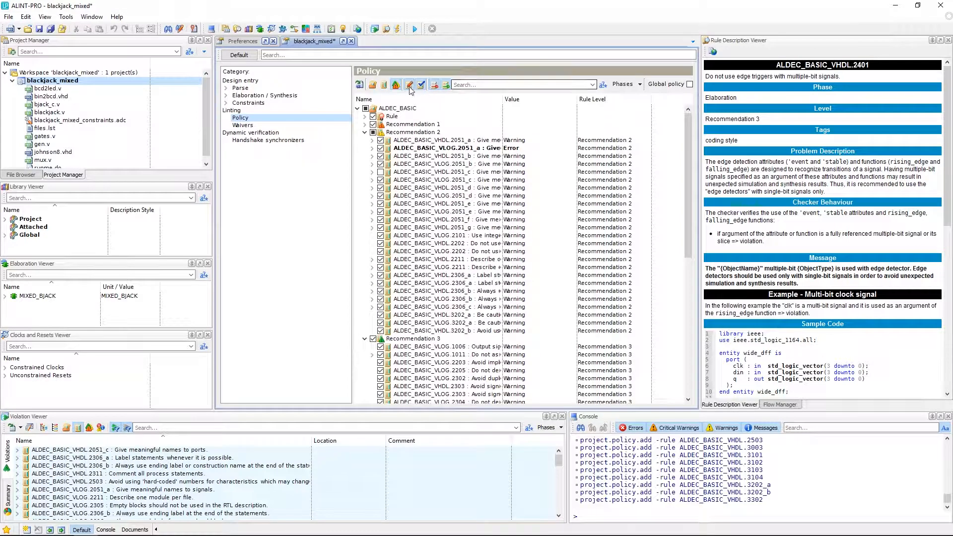
- Filter the policy to show only modified rules and set rule ALDEC_BASIC_VLOG.3202_b back to its default values
{"action": "left_click", "coordinate": [410, 86]}
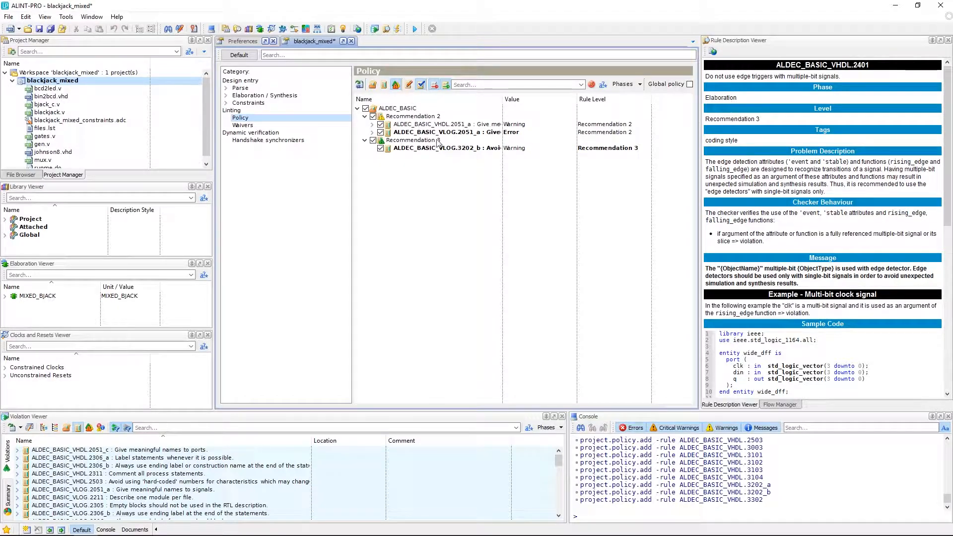
{"action": "left_click", "coordinate": [448, 150]}
{"action": "right_click", "coordinate": [448, 150]}
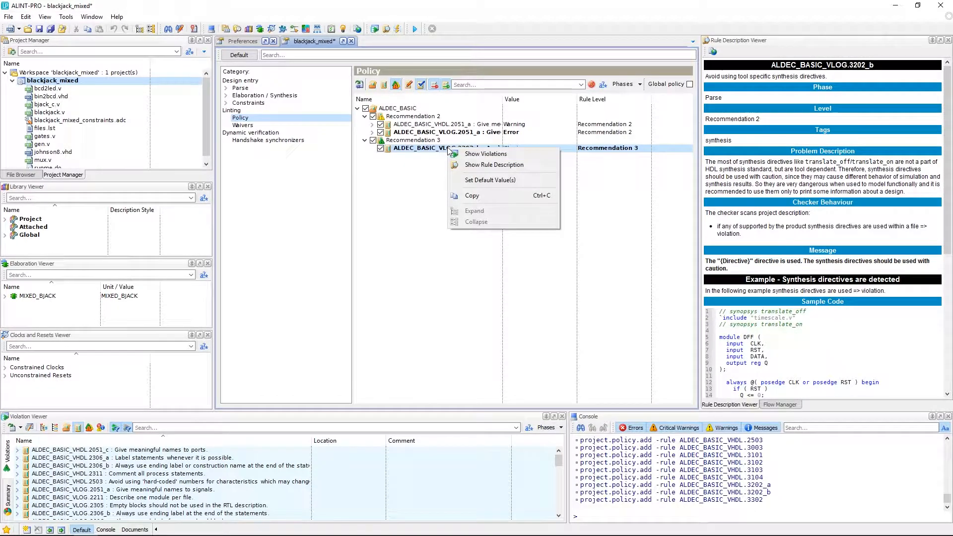
{"action": "left_click", "coordinate": [477, 182]}
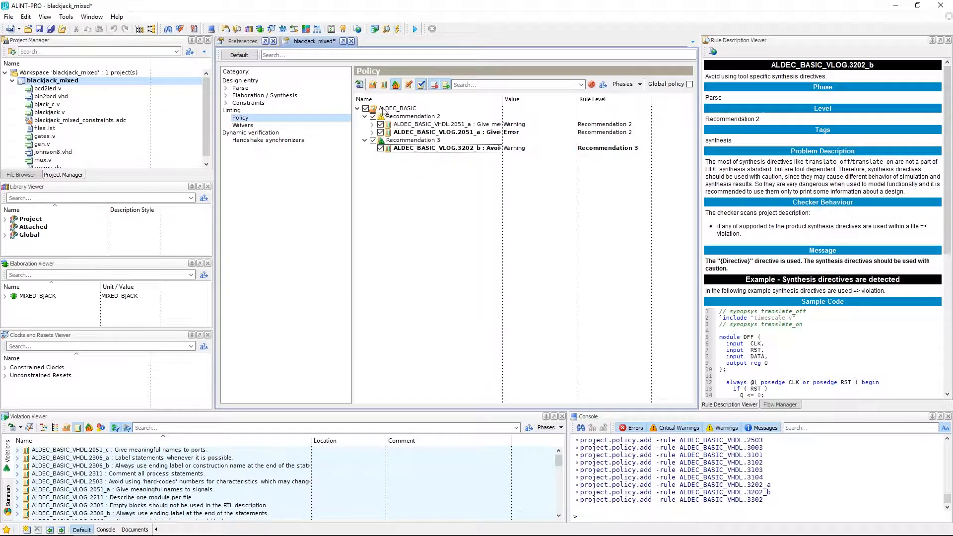
- Group the policy rules by category, review only the modified ones, and clear the filter
{"action": "left_click", "coordinate": [372, 85]}
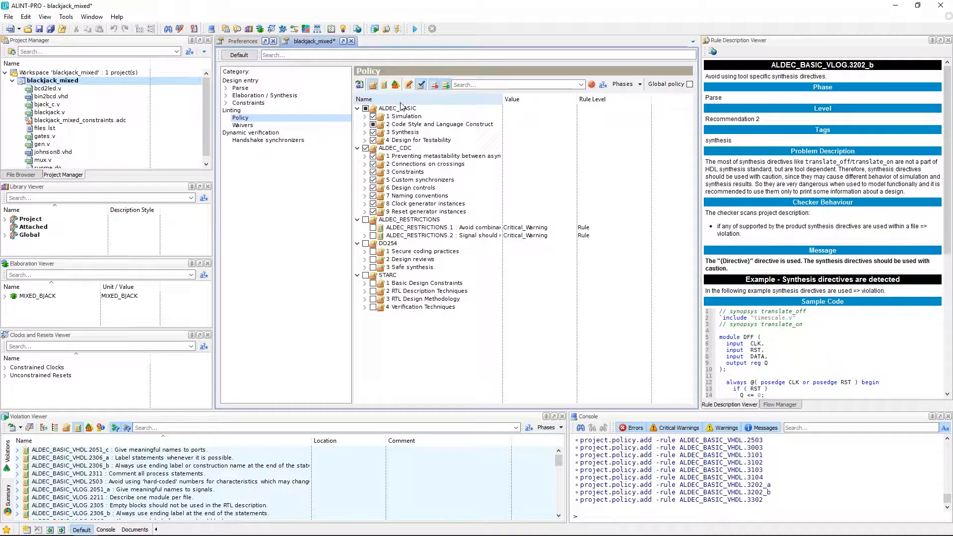
{"action": "left_click", "coordinate": [408, 86]}
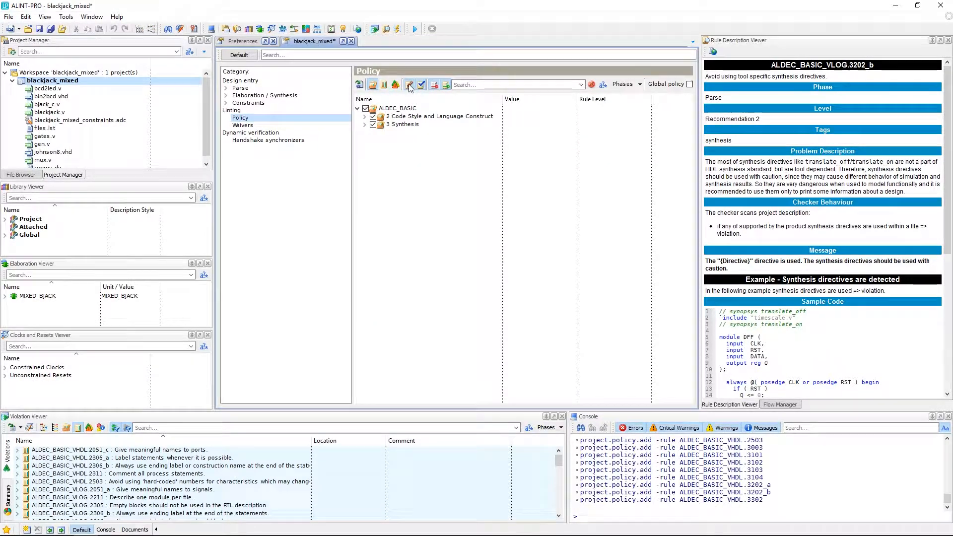
{"action": "left_click", "coordinate": [591, 84]}
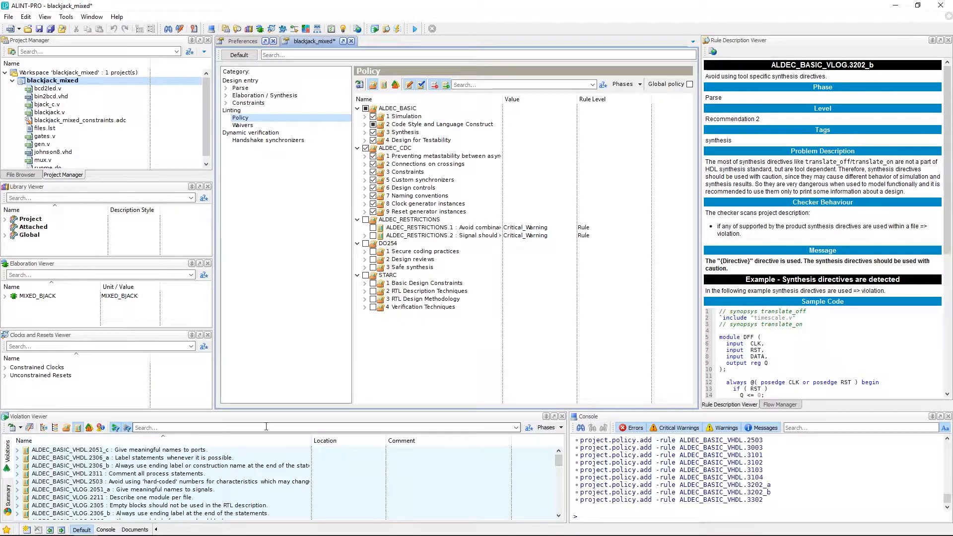
- Show the violations of rule ALDEC_CDC.1.1 from the metastability category, and clear the rule filter on the violations
{"action": "left_click", "coordinate": [365, 157]}
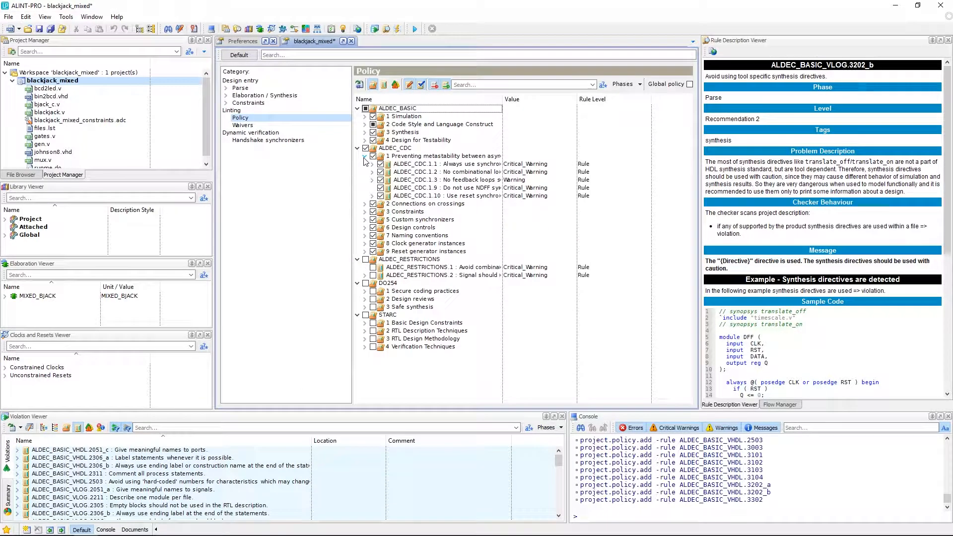
{"action": "right_click", "coordinate": [411, 167]}
{"action": "left_click", "coordinate": [433, 171]}
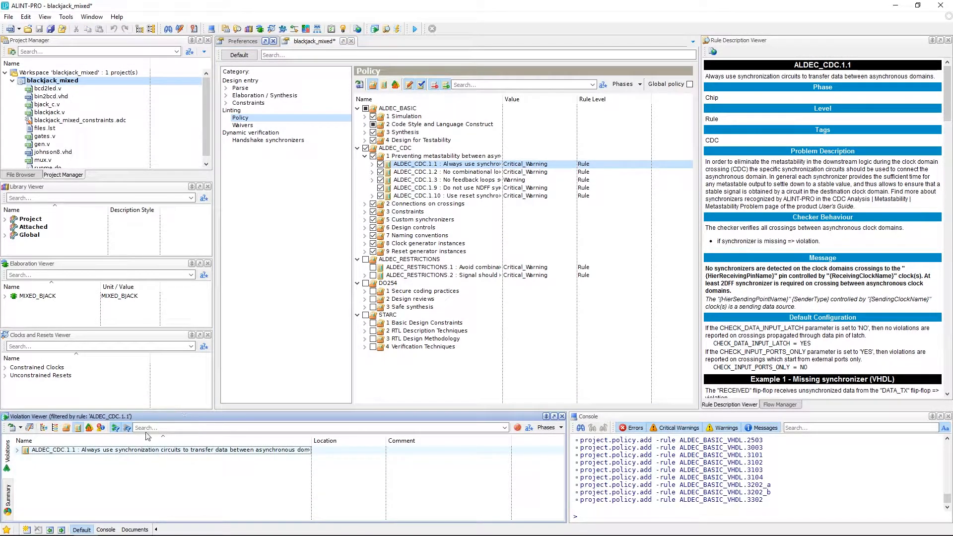
{"action": "left_click", "coordinate": [517, 427]}
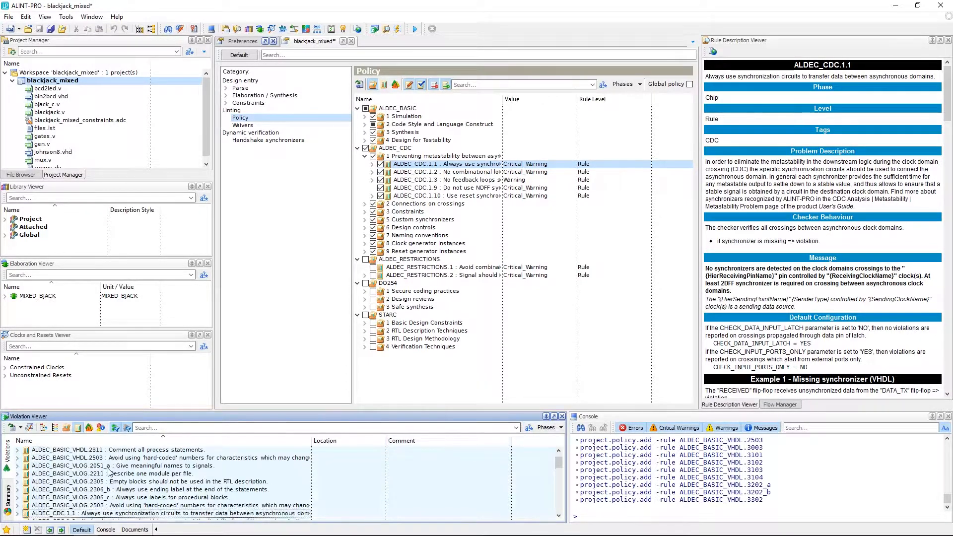
- Expand the violations of rule ALDEC_BASIC_VHDL.2311 and focus that rule in the policy editor
{"action": "left_click", "coordinate": [78, 450]}
{"action": "right_click", "coordinate": [48, 451]}
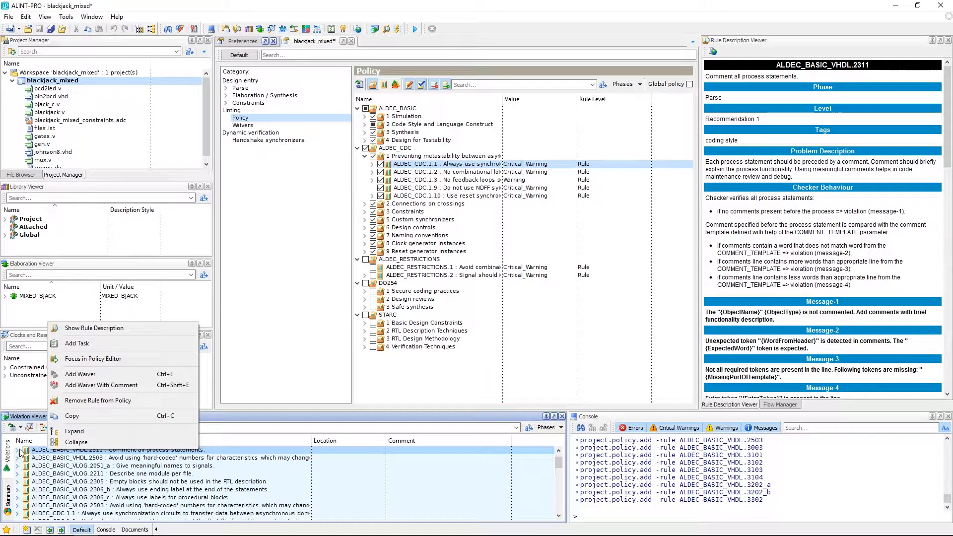
{"action": "left_click", "coordinate": [18, 450]}
{"action": "right_click", "coordinate": [64, 453]}
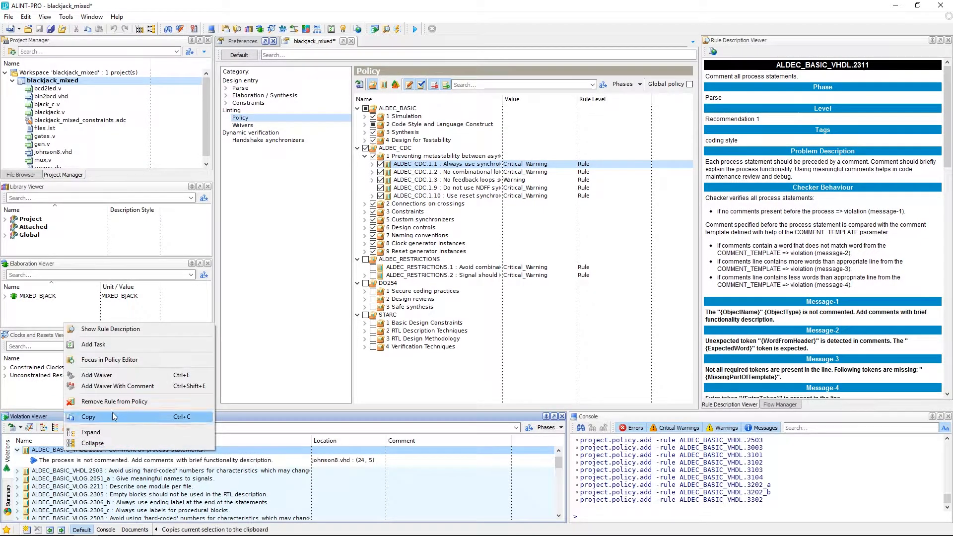
{"action": "left_click", "coordinate": [108, 359]}
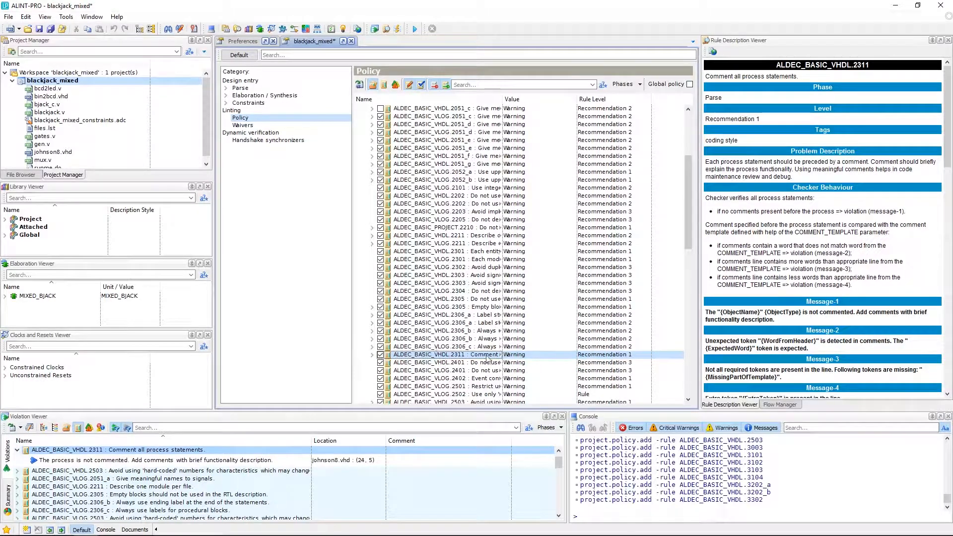
- Inspect the available severity options of rule ALDEC_BASIC_VHDL.2311 and close them without choosing another
{"action": "left_click", "coordinate": [535, 348]}
{"action": "left_click", "coordinate": [531, 355]}
{"action": "left_click", "coordinate": [567, 355]}
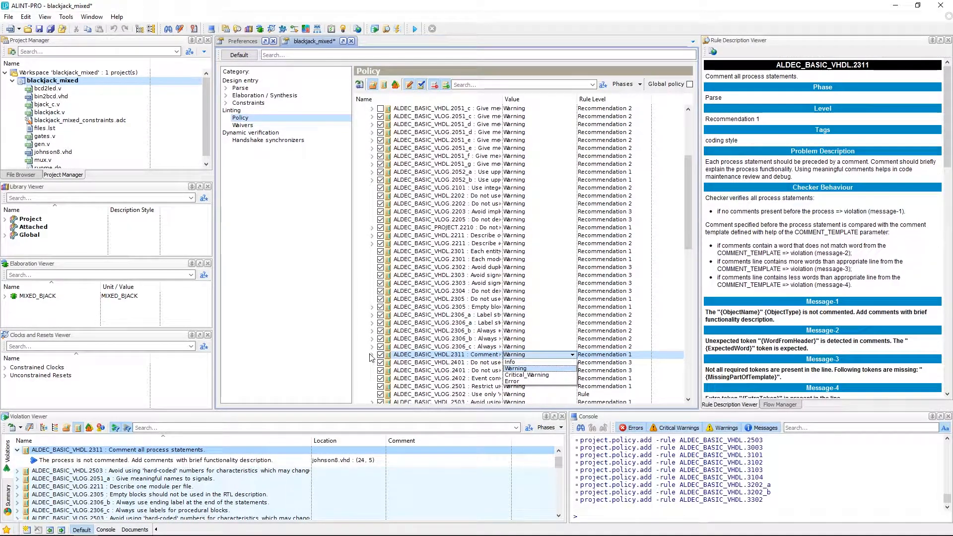
{"action": "left_click", "coordinate": [530, 353]}
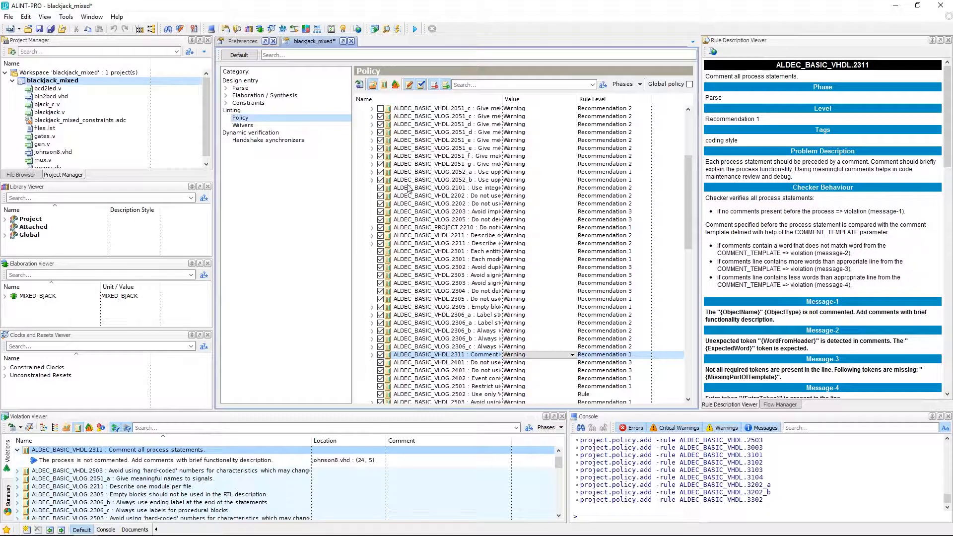
- Save all opened documents and the workspace, and collapse the Code Style and Language Construct category of ALDEC_BASIC
{"action": "scroll", "coordinate": [413, 227], "scroll_direction": "up", "scroll_amount": 2}
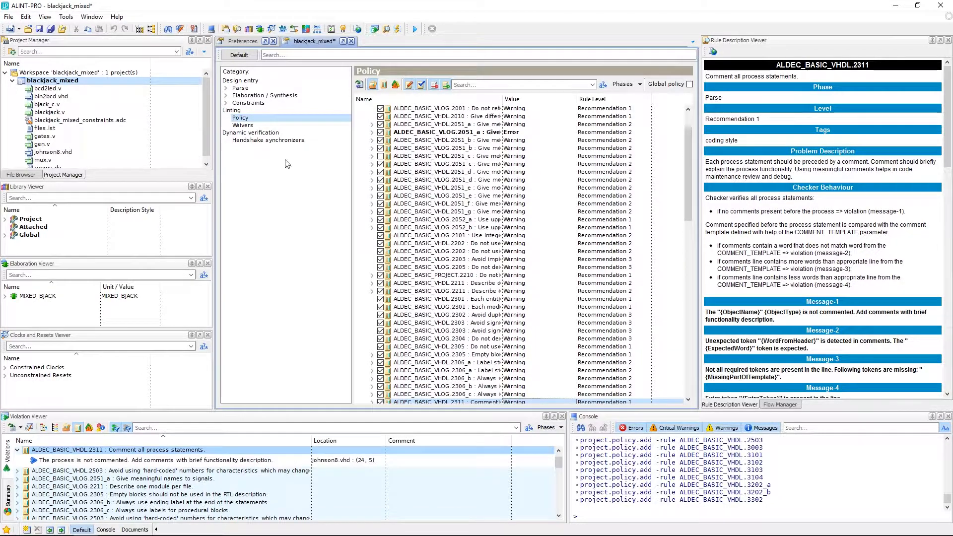
{"action": "left_click", "coordinate": [49, 30]}
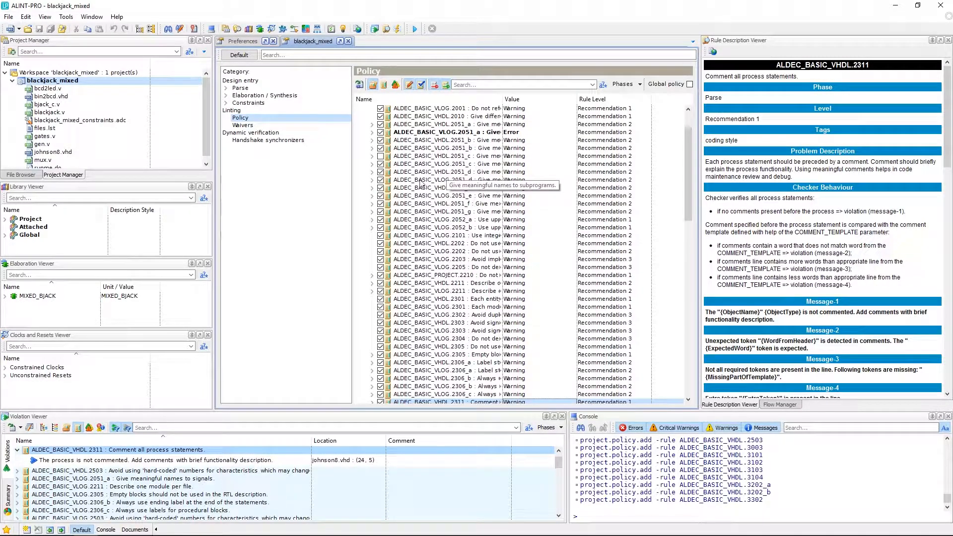
{"action": "scroll", "coordinate": [420, 183], "scroll_direction": "up", "scroll_amount": 1}
{"action": "left_click", "coordinate": [365, 125]}
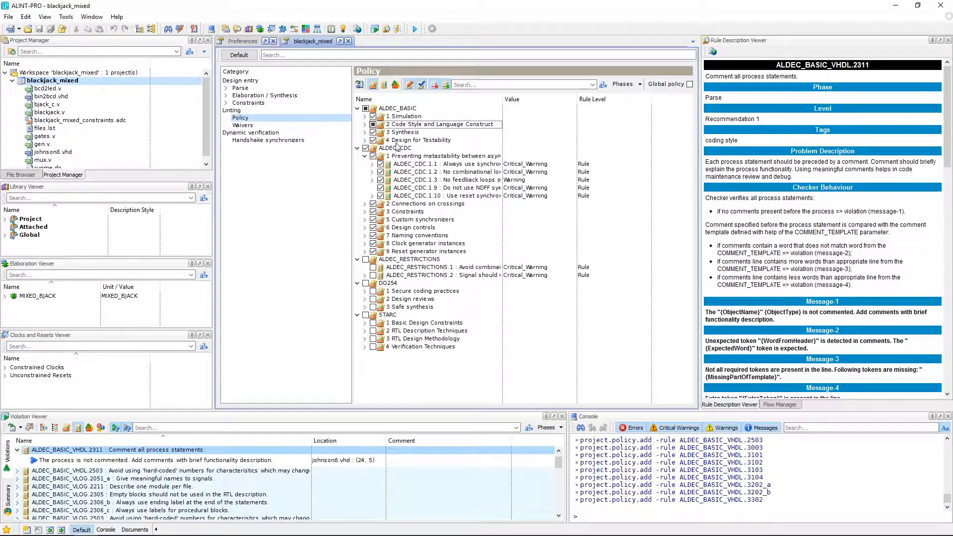
- Export the project policy to blackjack_mixed_policy.do in the blackjack_mixed folder, replacing the existing file, and show the folder's files
{"action": "left_click", "coordinate": [360, 86]}
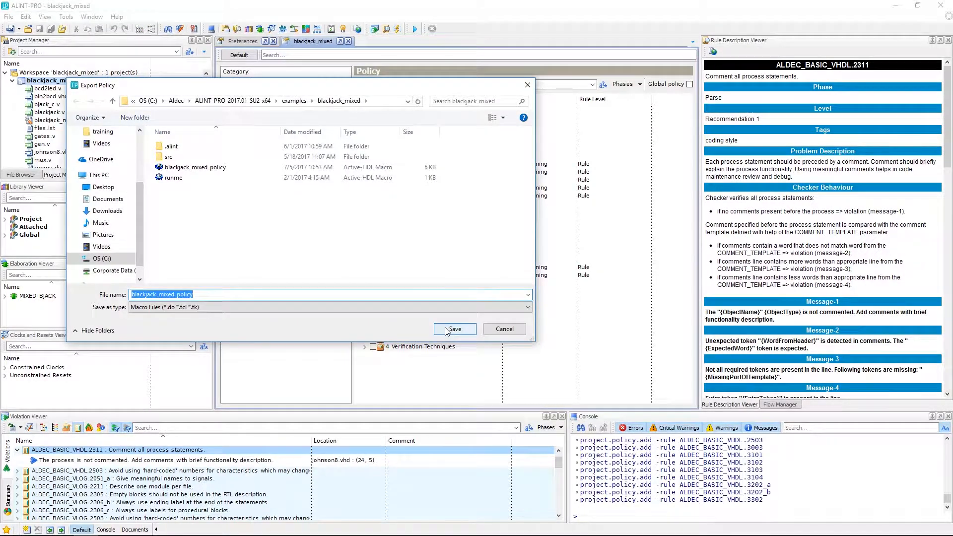
{"action": "left_click", "coordinate": [448, 331]}
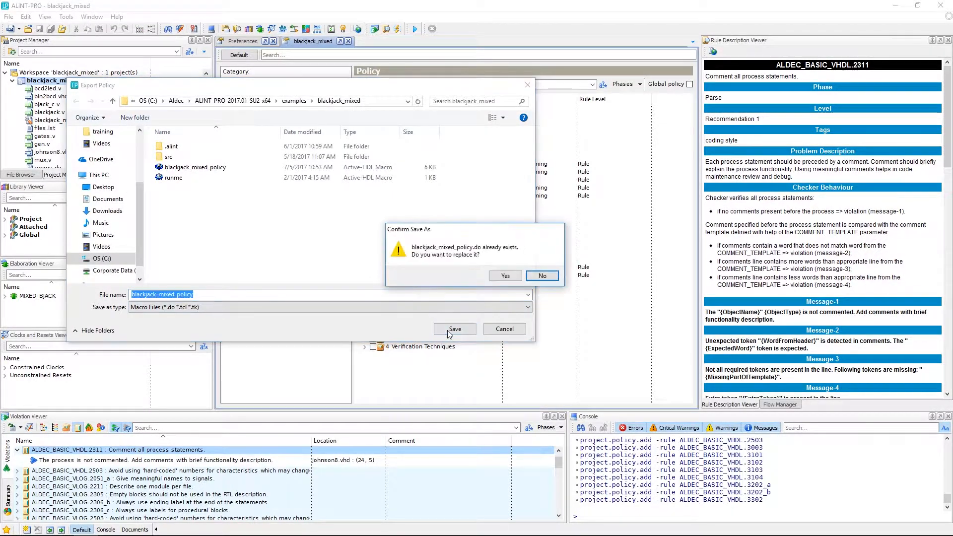
{"action": "left_click", "coordinate": [494, 277]}
{"action": "left_click", "coordinate": [21, 174]}
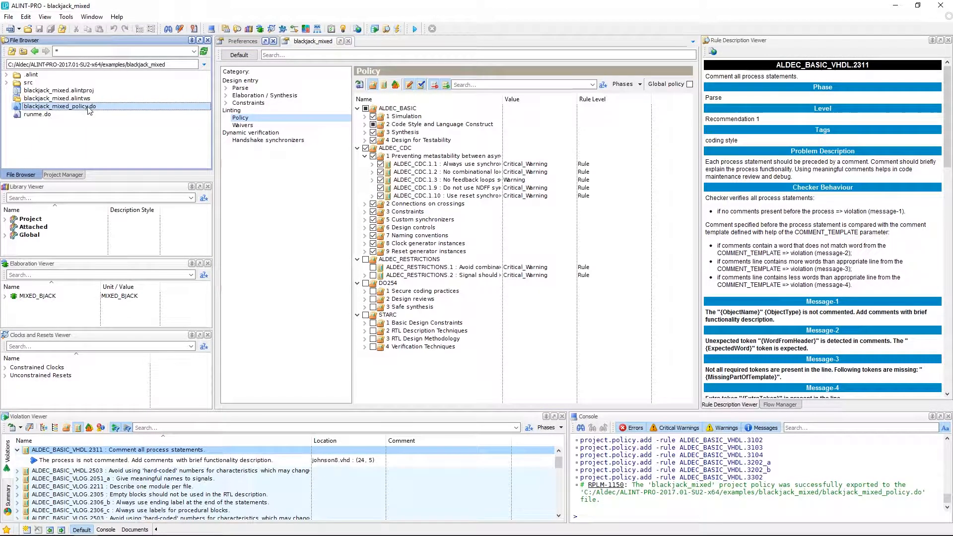
- Disable all ALDEC_BASIC and ALDEC_CDC rules, and load the exported policy back by executing blackjack_mixed_policy.do
{"action": "left_click", "coordinate": [366, 148]}
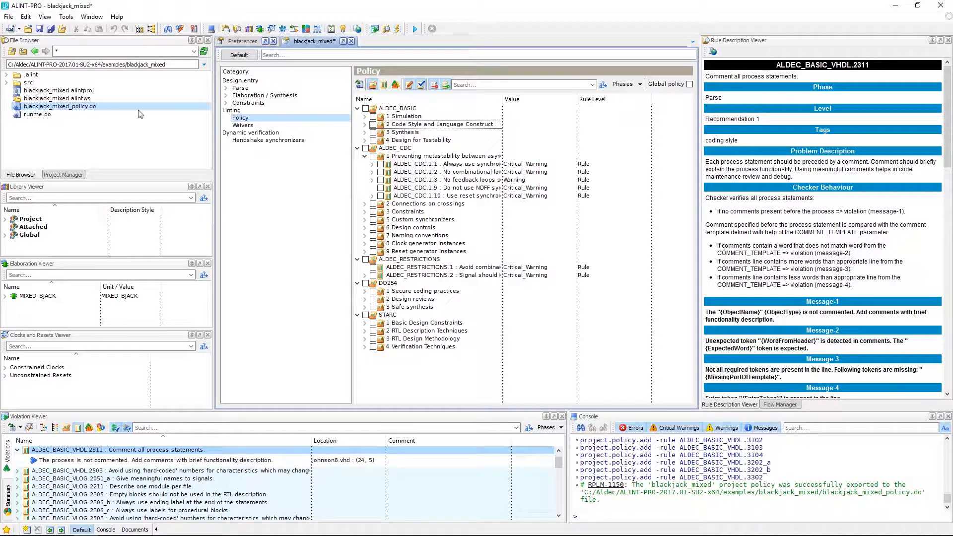
{"action": "right_click", "coordinate": [72, 108]}
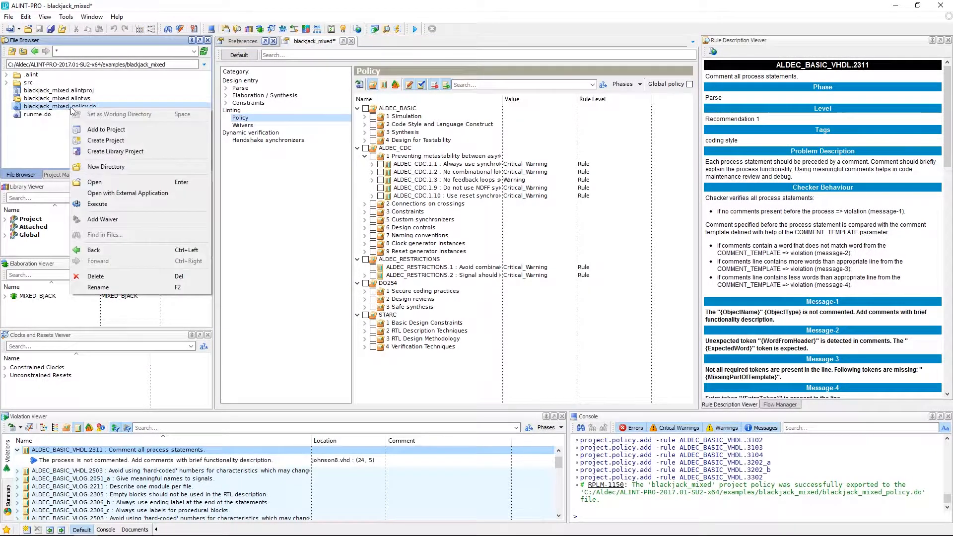
{"action": "left_click", "coordinate": [121, 204]}
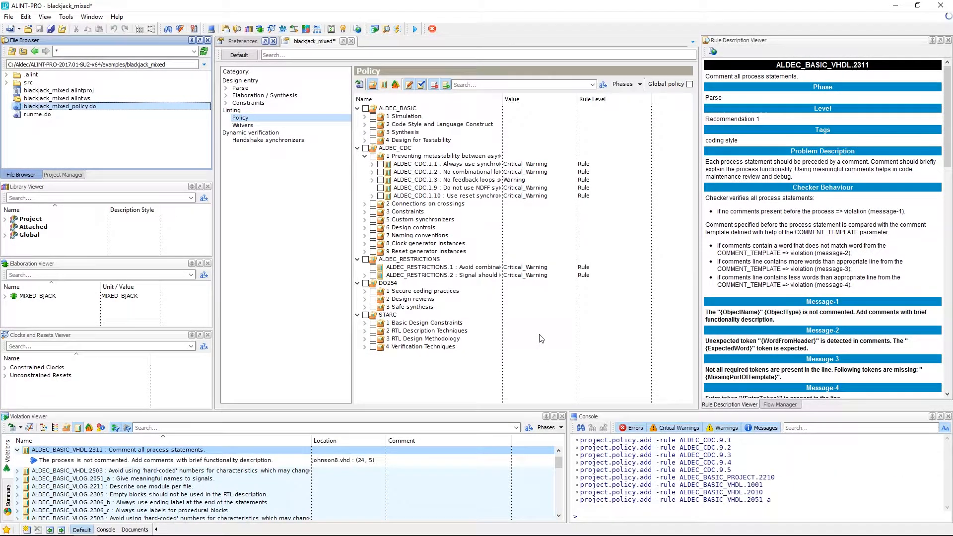
{"action": "left_click", "coordinate": [455, 285]}
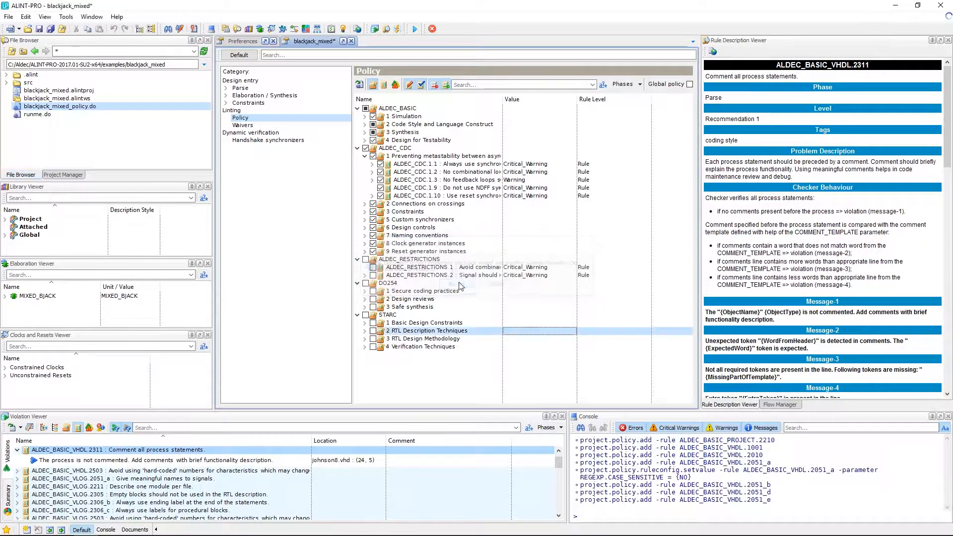
- Expand the Code Style and Language Construct category and inspect the reloaded setting of rule ALDEC_BASIC_VLOG.2051_a
{"action": "left_click", "coordinate": [365, 124]}
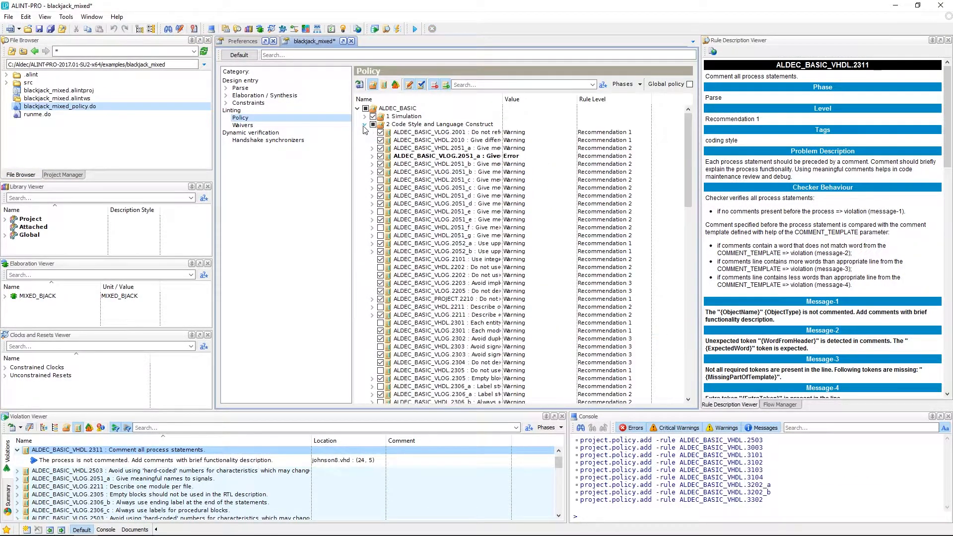
{"action": "left_click", "coordinate": [418, 155]}
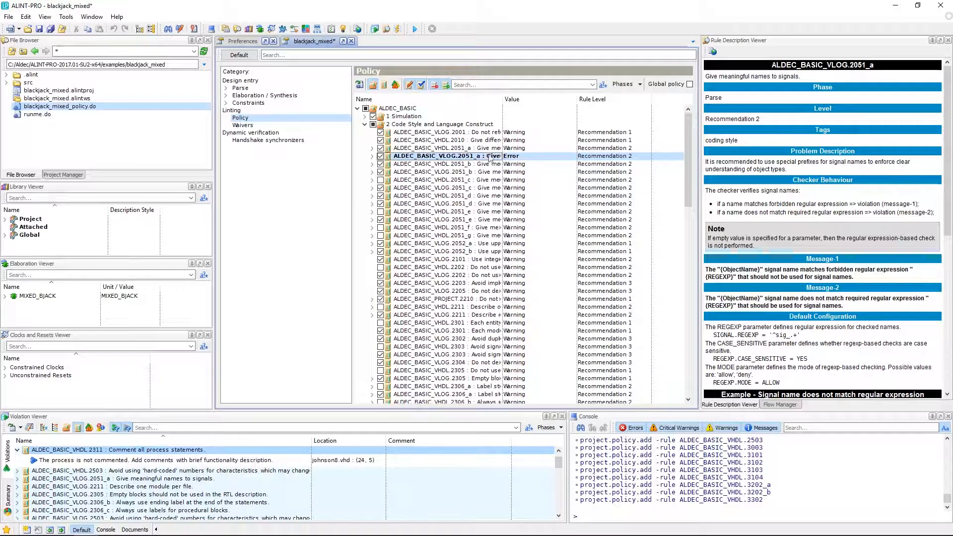